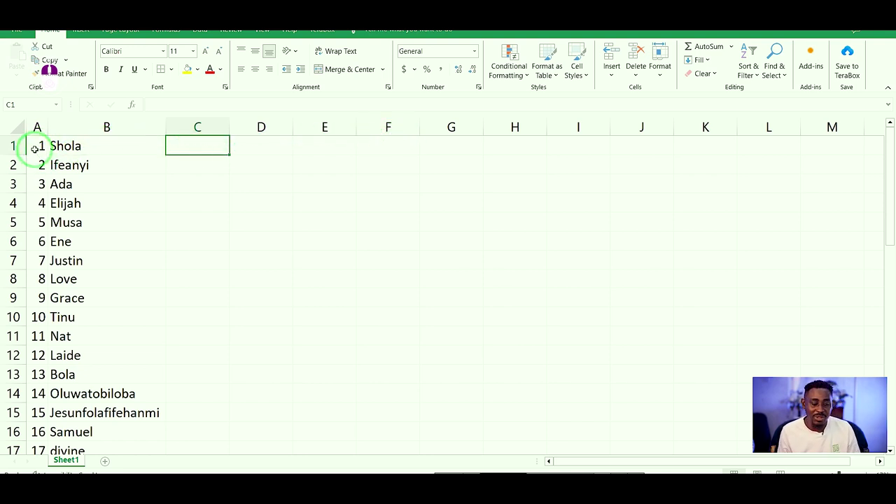
Step: Insert an entire row at the first serial number cell, then undo it
{"action": "left_click", "coordinate": [34, 149]}
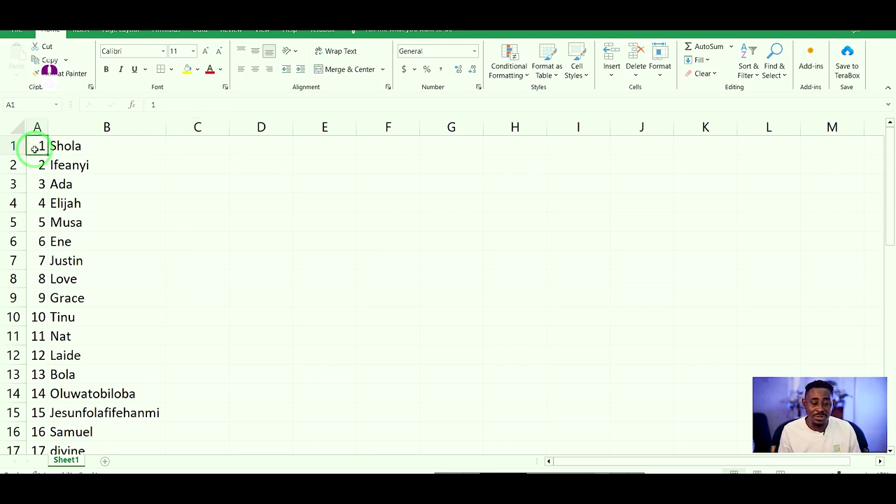
{"action": "right_click", "coordinate": [34, 149]}
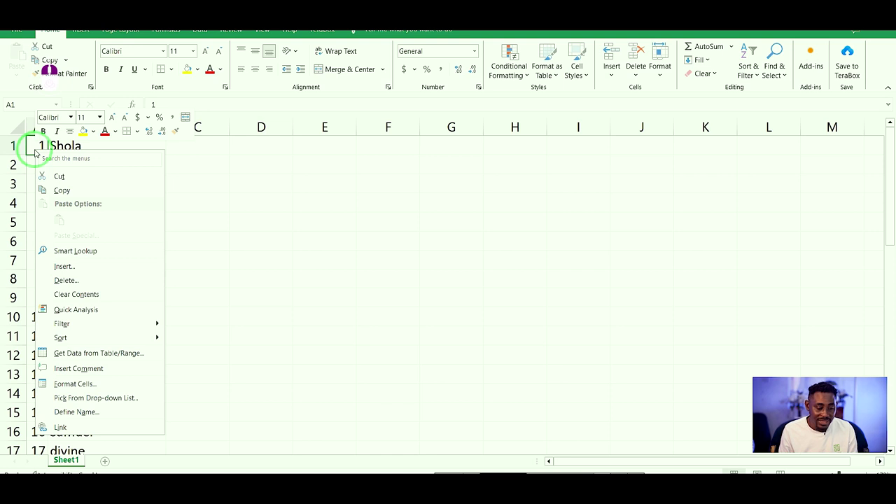
{"action": "left_click", "coordinate": [84, 266]}
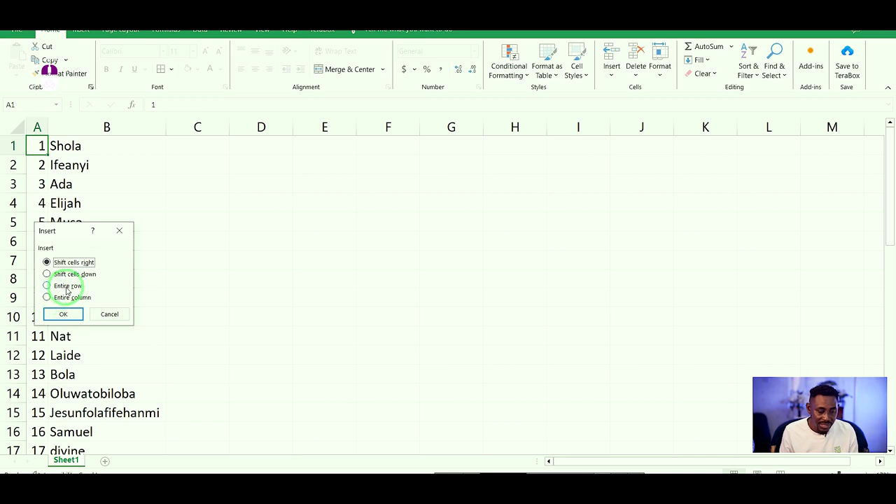
{"action": "left_click", "coordinate": [64, 286]}
{"action": "left_click", "coordinate": [61, 314]}
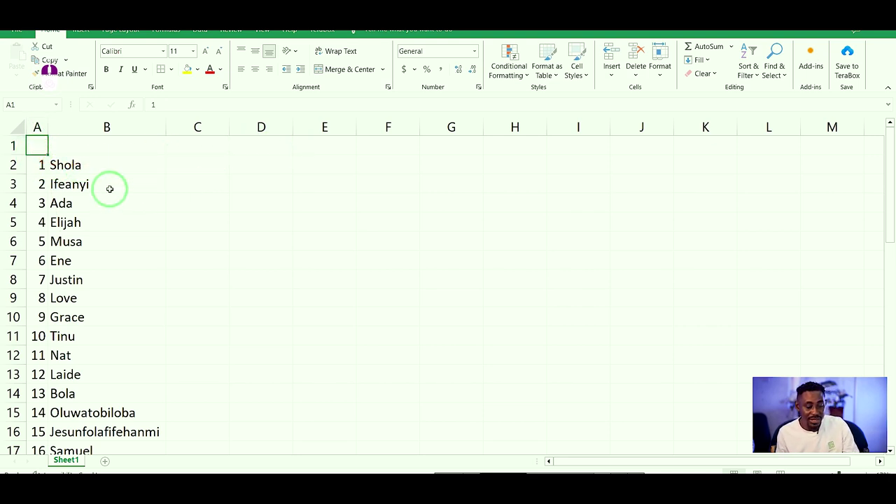
{"action": "key", "text": "ctrl+z"}
{"action": "left_click", "coordinate": [178, 238]}
Step: Insert an entire blank row above Shola's cell so the list starts at row 2
{"action": "left_click", "coordinate": [108, 146]}
{"action": "right_click", "coordinate": [108, 149]}
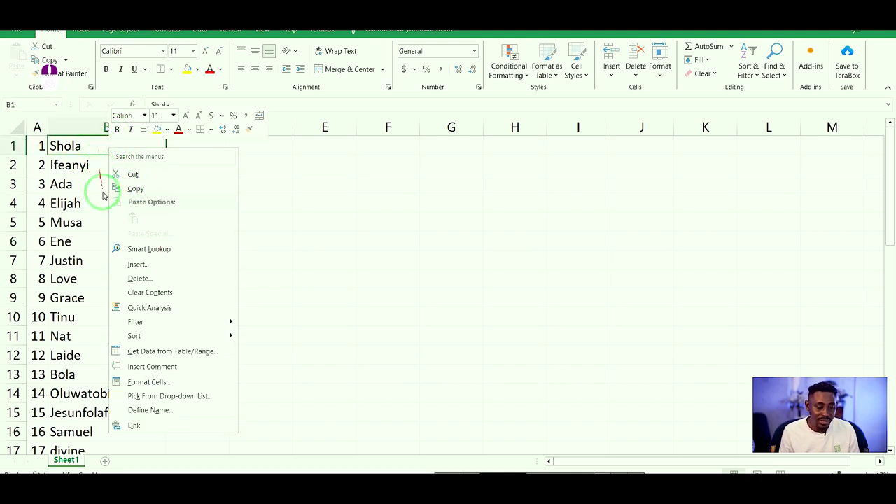
{"action": "left_click", "coordinate": [136, 264]}
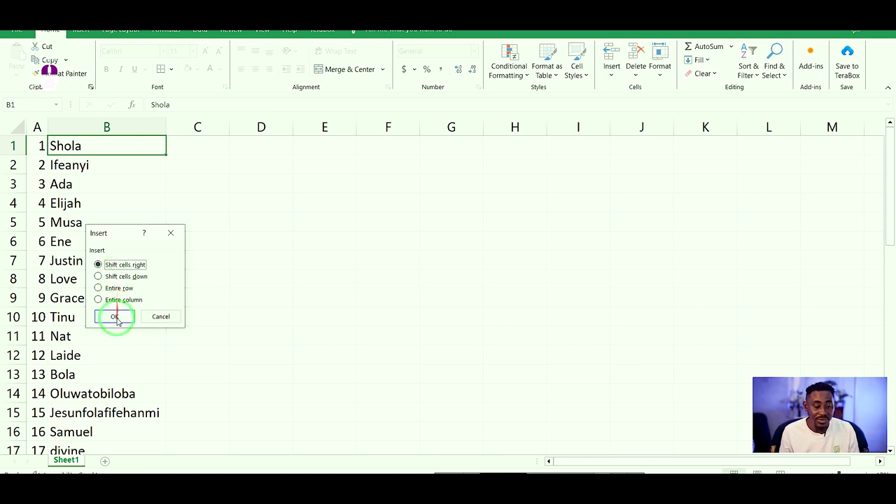
{"action": "left_click", "coordinate": [119, 289]}
{"action": "left_click", "coordinate": [115, 315]}
{"action": "left_click", "coordinate": [136, 296]}
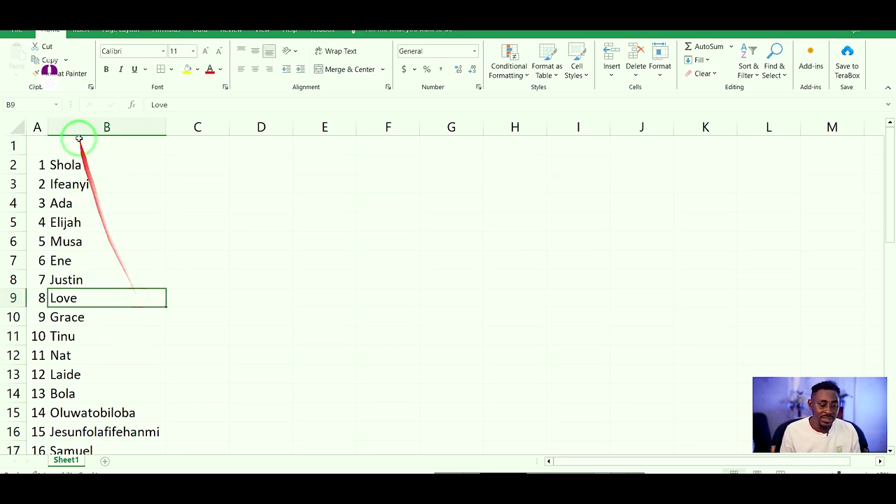
Step: Type the headings SN in A1 and NAME in B1
{"action": "double_click", "coordinate": [40, 145]}
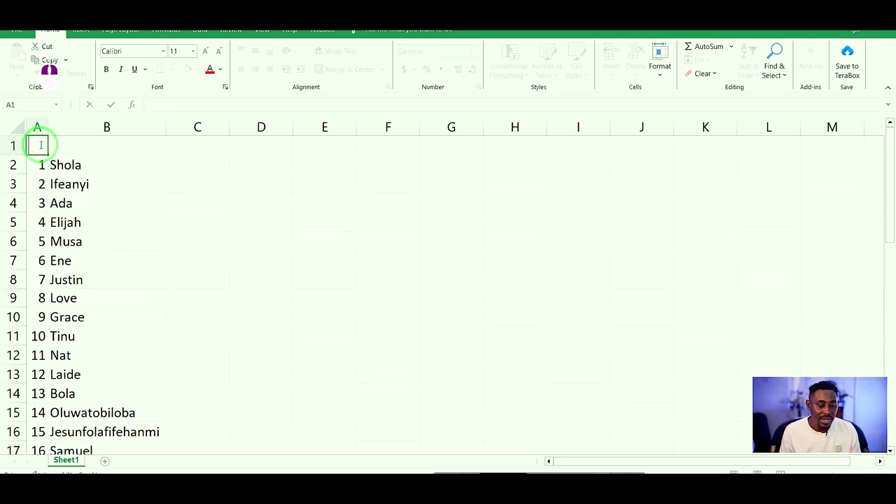
{"action": "type", "text": "Sn"}
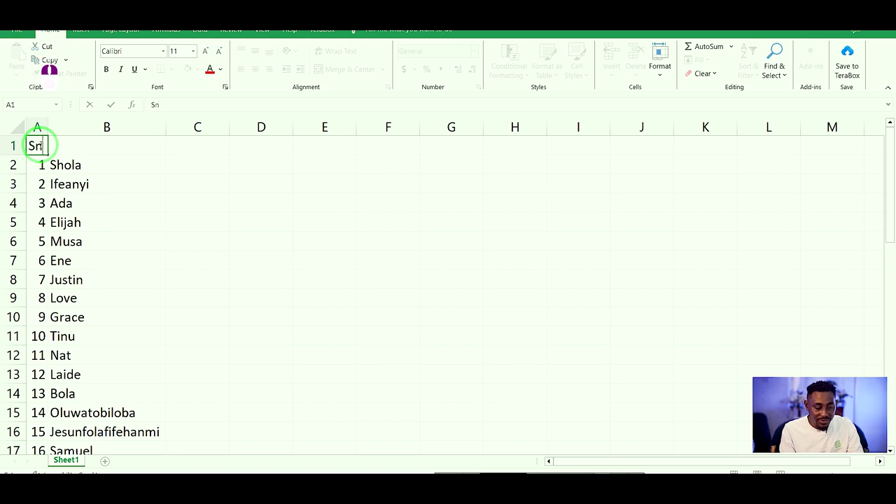
{"action": "key", "text": "BackSpace"}
{"action": "type", "text": "N"}
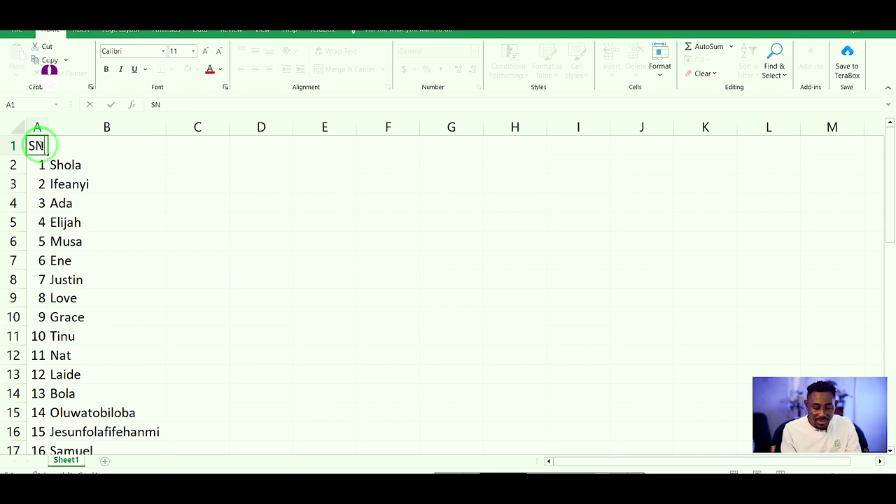
{"action": "key", "text": "Tab"}
{"action": "type", "text": "NAME"}
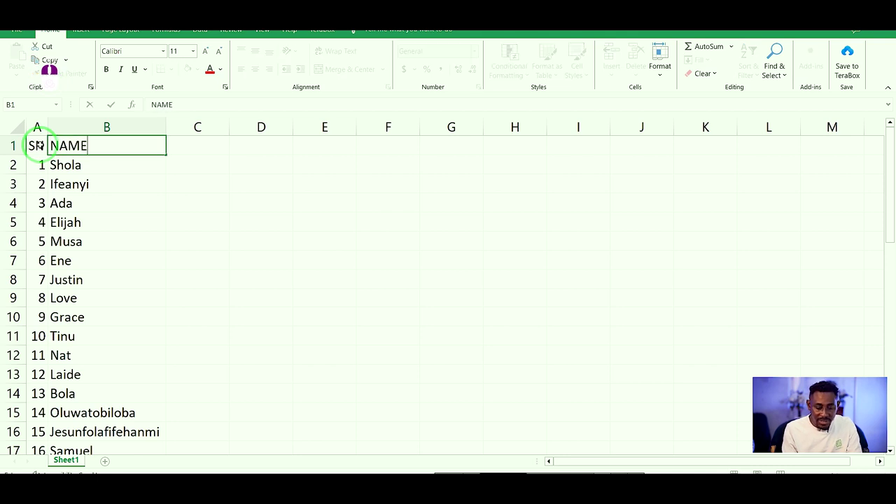
{"action": "key", "text": "Tab"}
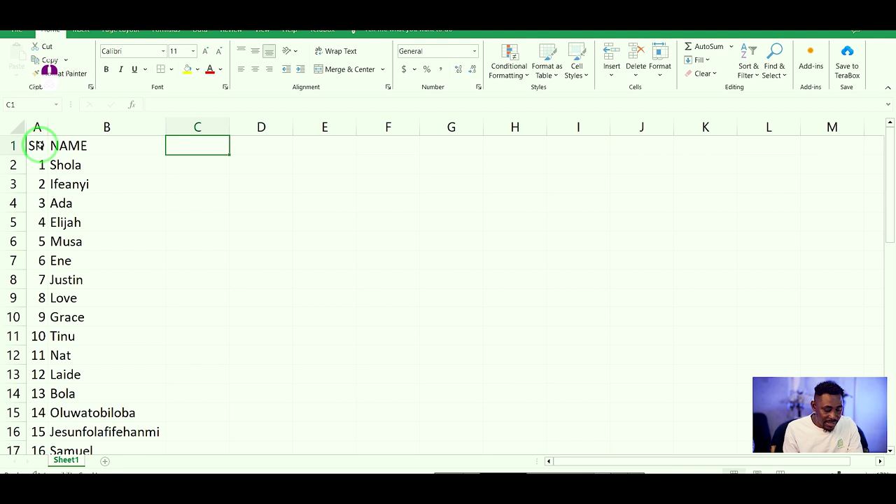
Step: Enter the headings 1ST CA in C1 and 2ND CA in D1
{"action": "type", "text": "FIRST"}
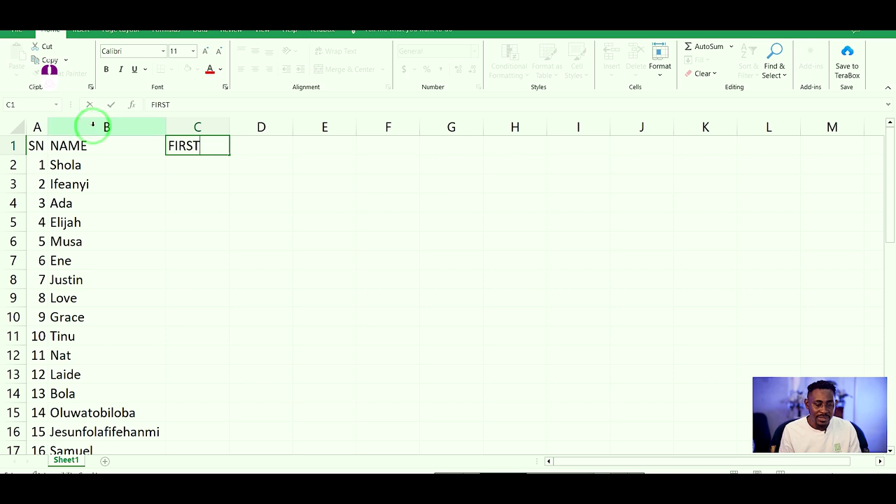
{"action": "type", "text": "aSS"}
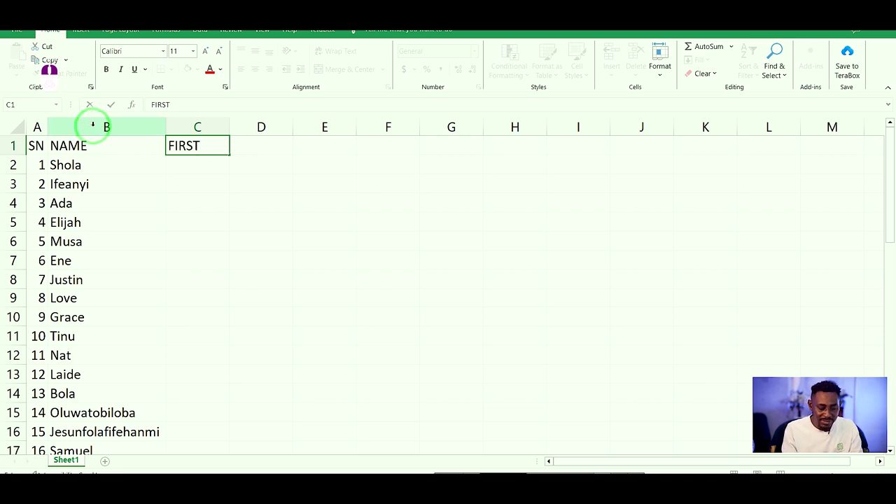
{"action": "key", "text": "BackSpace"}
{"action": "key", "text": "BackSpace"}
{"action": "key", "text": "BackSpace"}
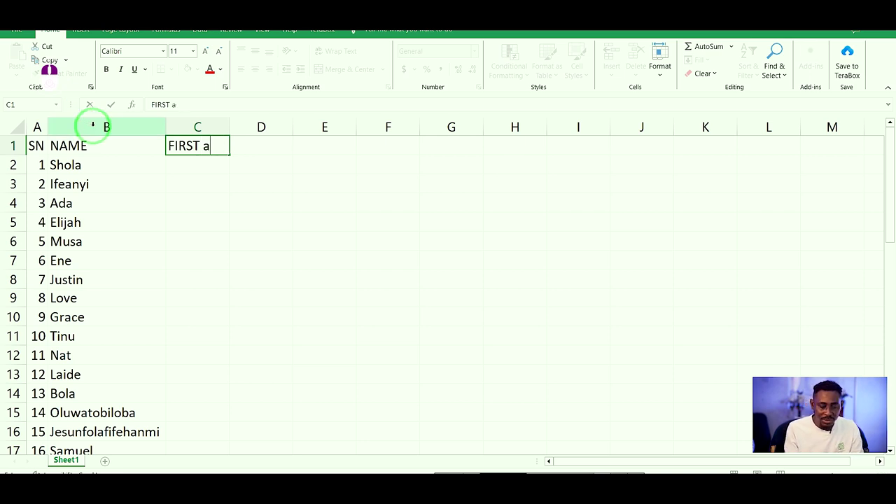
{"action": "type", "text": "A"}
{"action": "key", "text": "BackSpace"}
{"action": "key", "text": "BackSpace"}
{"action": "key", "text": "BackSpace"}
{"action": "key", "text": "BackSpace"}
{"action": "key", "text": "BackSpace"}
{"action": "key", "text": "BackSpace"}
{"action": "key", "text": "BackSpace"}
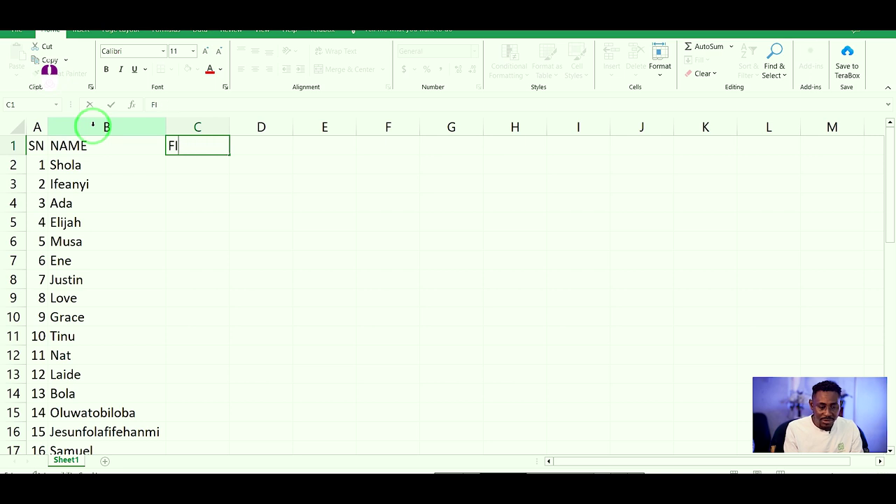
{"action": "type", "text": "1S"}
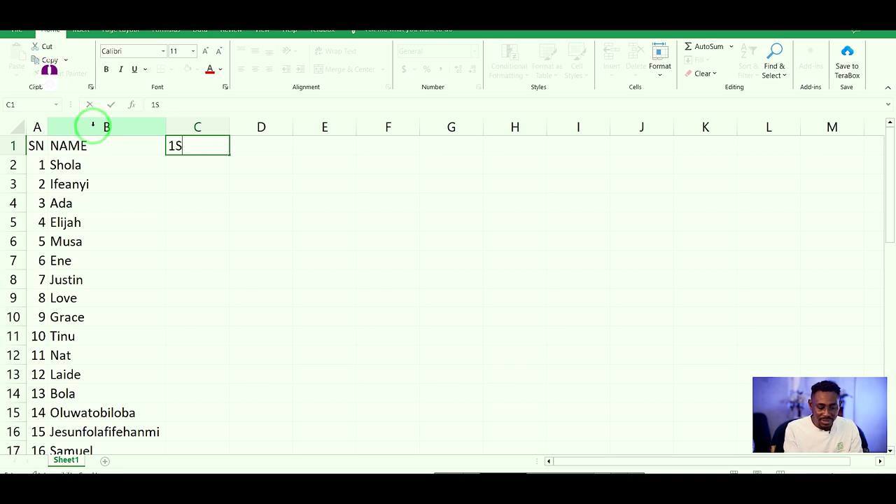
{"action": "type", "text": "T CA"}
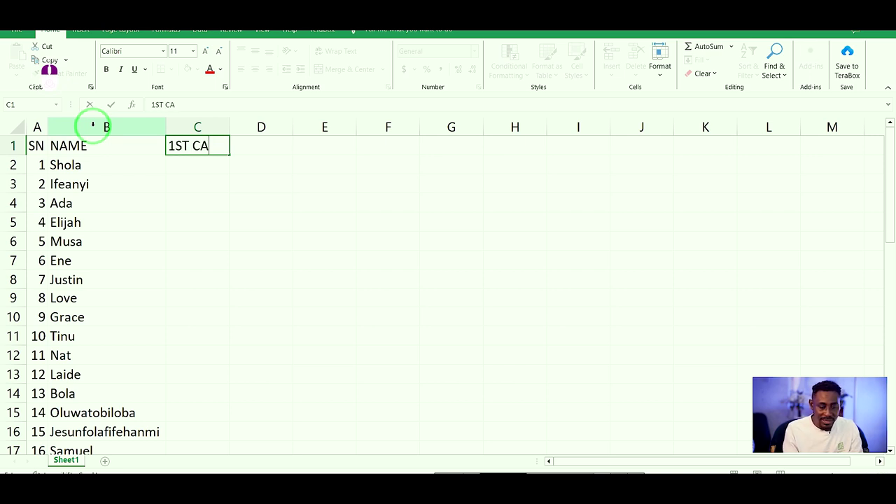
{"action": "key", "text": "Tab"}
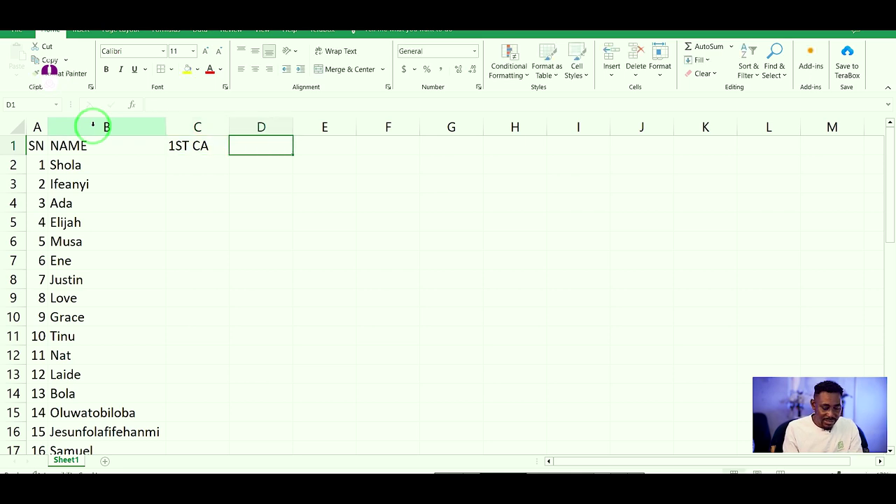
{"action": "type", "text": "2ND CA"}
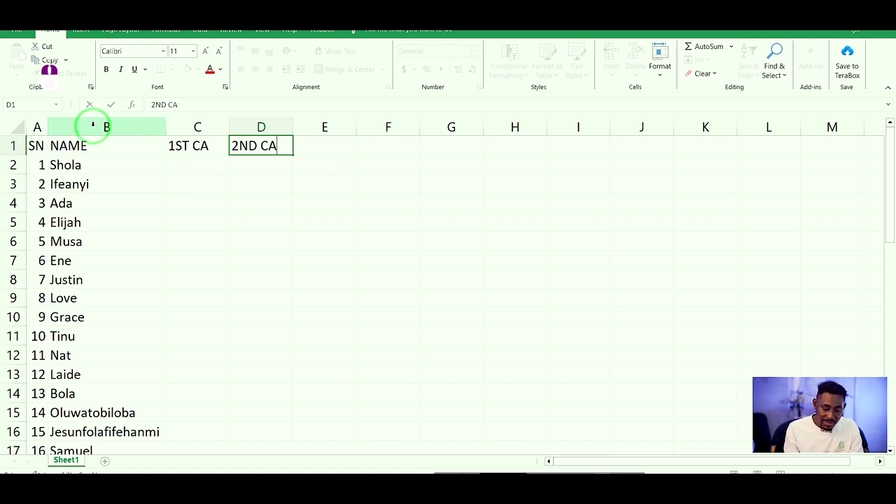
{"action": "key", "text": "Tab"}
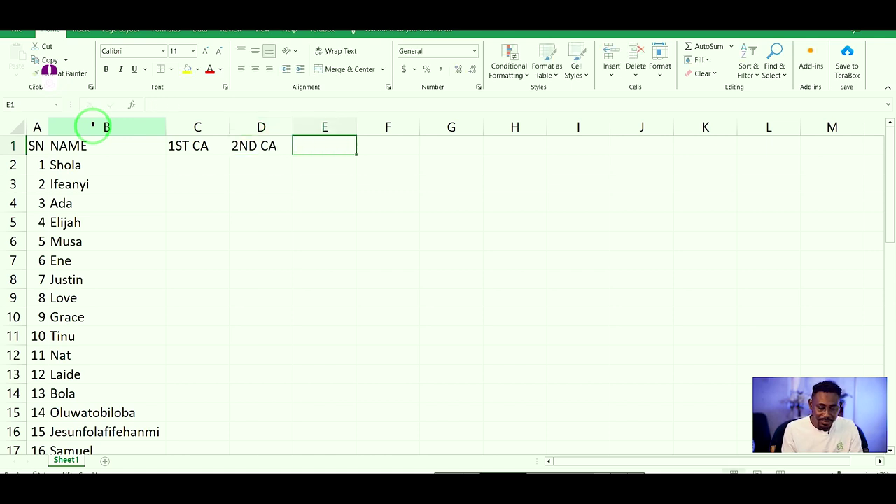
{"action": "left_click", "coordinate": [201, 159]}
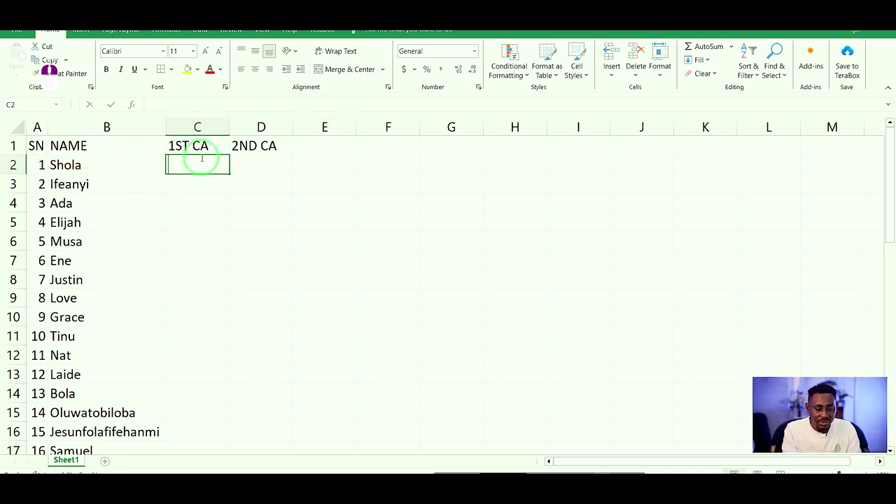
Step: Enter 1ST CA scores 10, 9, 5 and 8 in C2 to C5
{"action": "type", "text": "20"}
{"action": "key", "text": "BackSpace"}
{"action": "key", "text": "BackSpace"}
{"action": "type", "text": "10"}
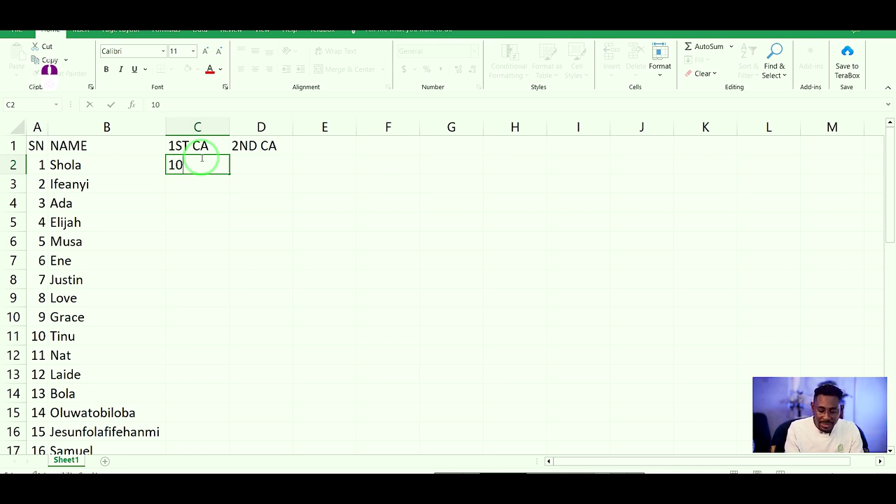
{"action": "key", "text": "Return"}
{"action": "type", "text": "9"}
{"action": "key", "text": "Return"}
{"action": "type", "text": "5"}
{"action": "key", "text": "Return"}
{"action": "type", "text": "8"}
{"action": "key", "text": "Return"}
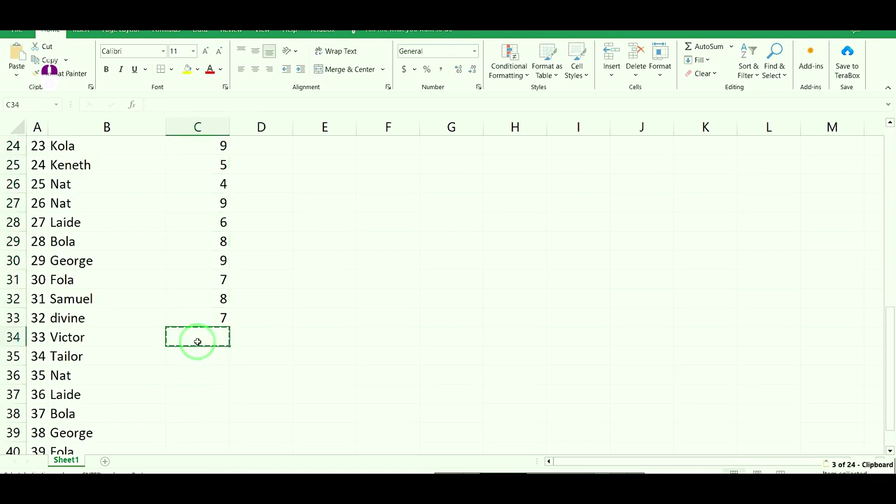
Step: Copy a block of scores and paste it twice further down column C
{"action": "left_click_drag", "start_coordinate": [198, 184], "coordinate": [219, 259]}
{"action": "key", "text": "ctrl+c"}
{"action": "left_click", "coordinate": [189, 336]}
{"action": "key", "text": "ctrl+v"}
{"action": "scroll", "coordinate": [196, 280], "scroll_direction": "down", "scroll_amount": 3}
{"action": "left_click", "coordinate": [196, 258]}
{"action": "key", "text": "ctrl+v"}
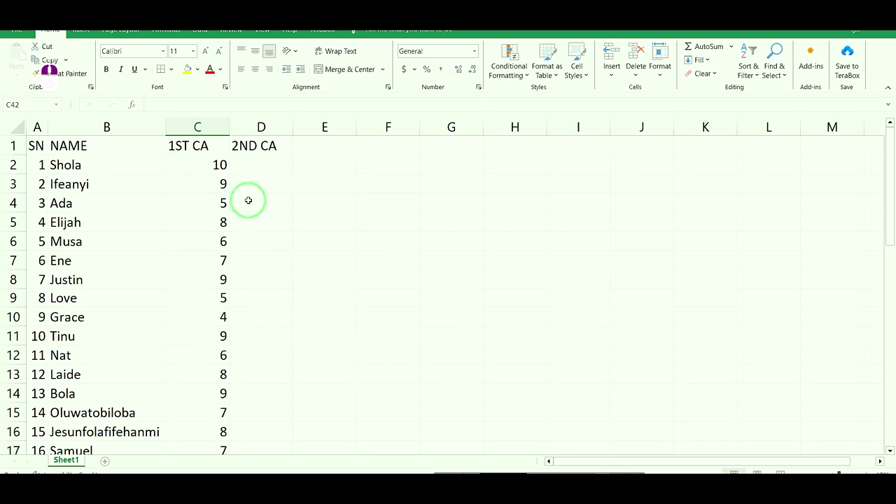
{"action": "left_click", "coordinate": [249, 168]}
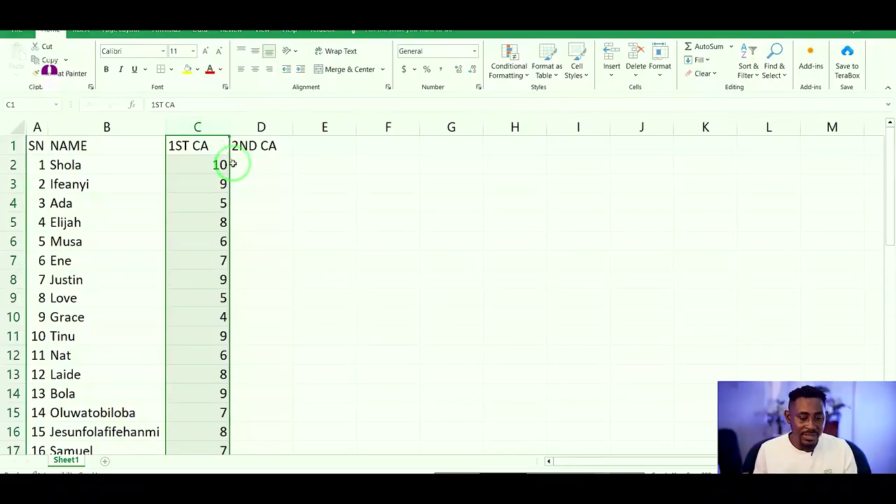
Step: Select column C and zoom in on the SN, NAME, 1ST CA and 2ND CA columns
{"action": "left_click", "coordinate": [526, 336]}
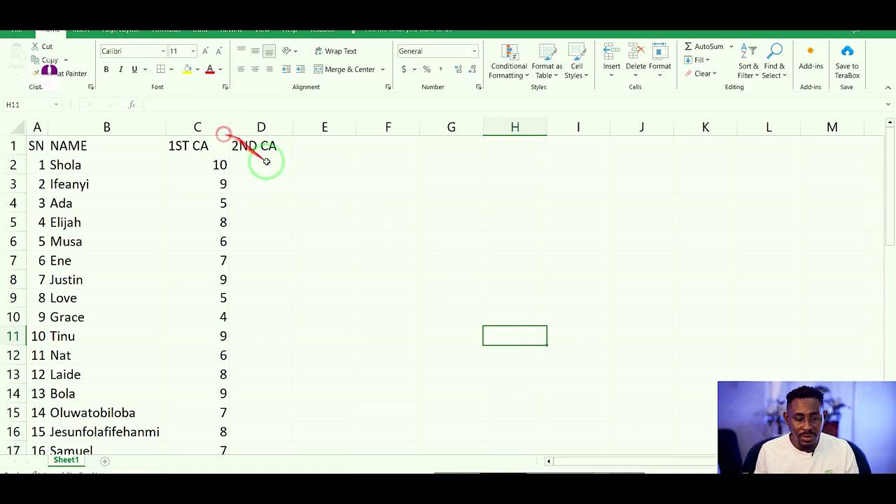
{"action": "scroll", "coordinate": [448, 279], "scroll_direction": "down", "scroll_amount": 4, "text": "ctrl"}
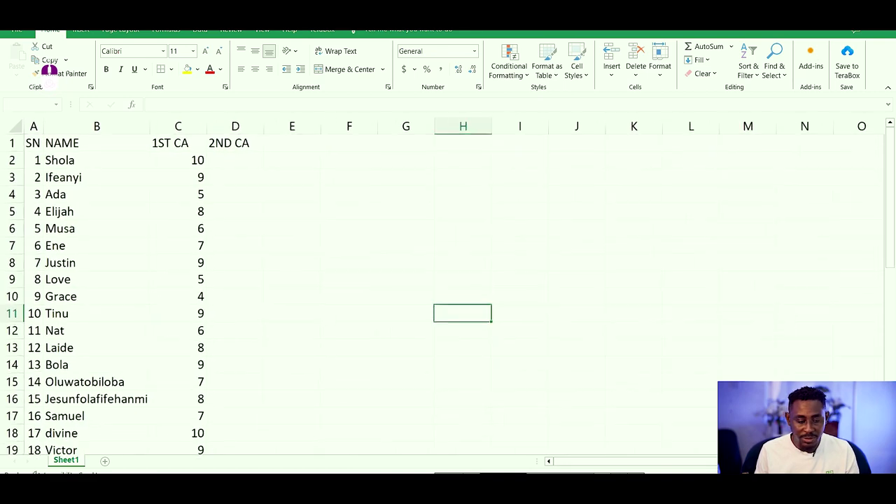
{"action": "scroll", "coordinate": [448, 280], "scroll_direction": "down", "scroll_amount": 3, "text": "ctrl"}
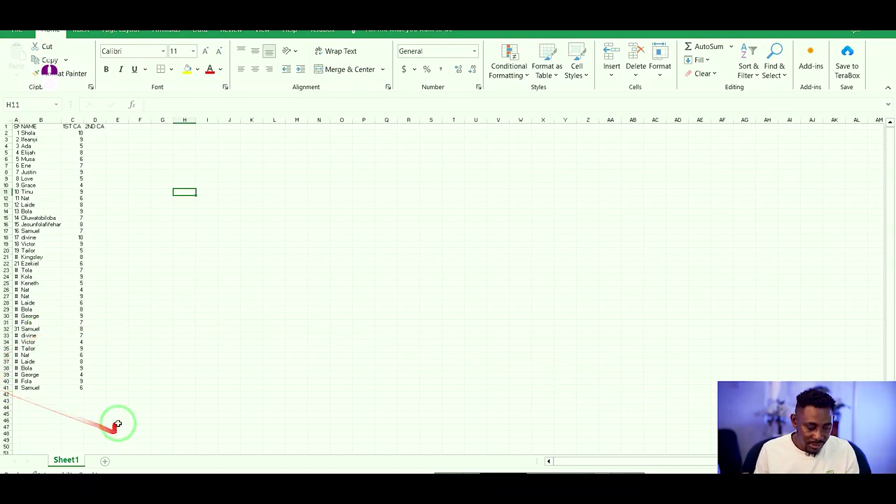
{"action": "left_click", "coordinate": [72, 121]}
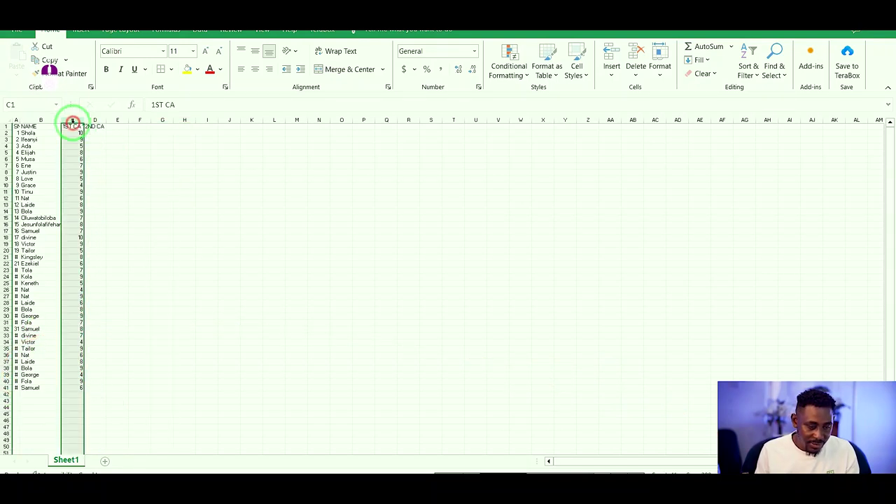
{"action": "scroll", "coordinate": [448, 280], "scroll_direction": "up", "scroll_amount": 5, "text": "ctrl"}
{"action": "scroll", "coordinate": [448, 280], "scroll_direction": "up", "scroll_amount": 4, "text": "ctrl"}
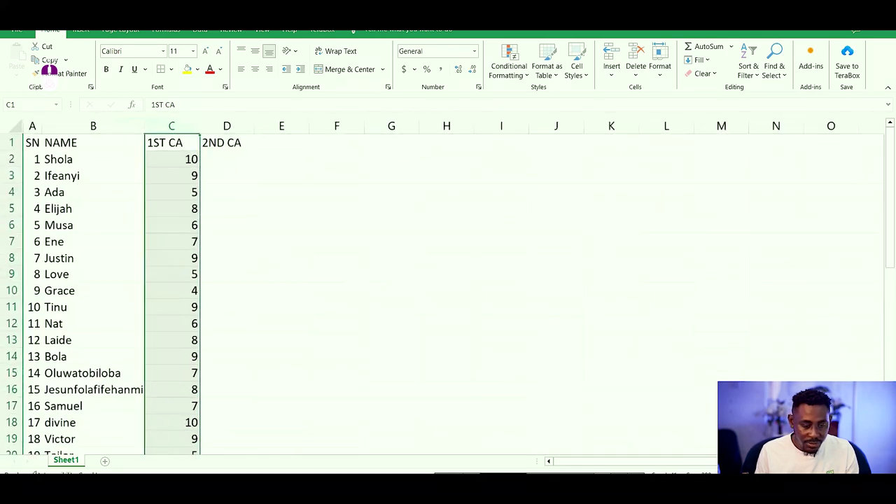
{"action": "left_click", "coordinate": [278, 162]}
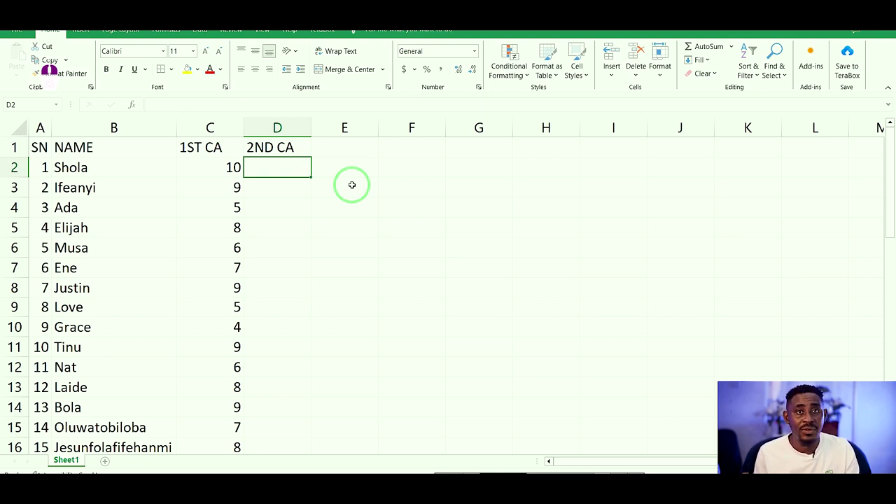
Step: Enter a 2ND CA score of 2 in cells D2 through D6
{"action": "type", "text": "2"}
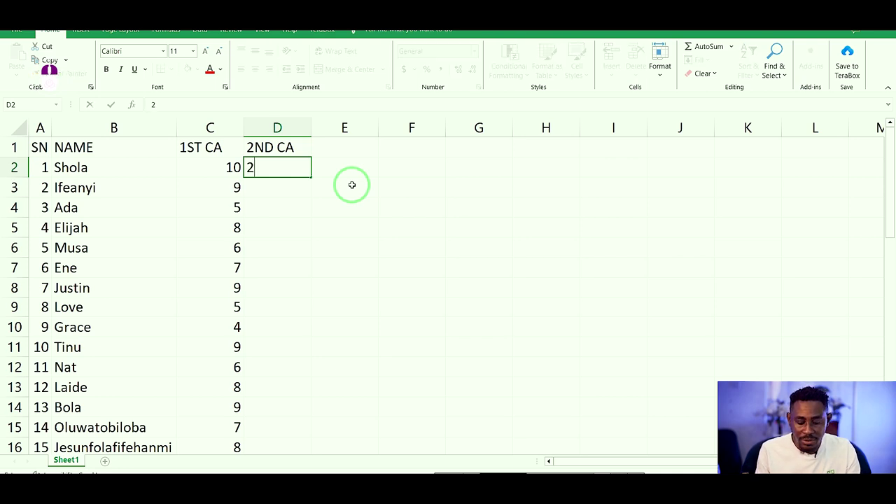
{"action": "key", "text": "Up"}
{"action": "key", "text": "Down"}
{"action": "key", "text": "Down"}
{"action": "type", "text": "2"}
{"action": "key", "text": "Return"}
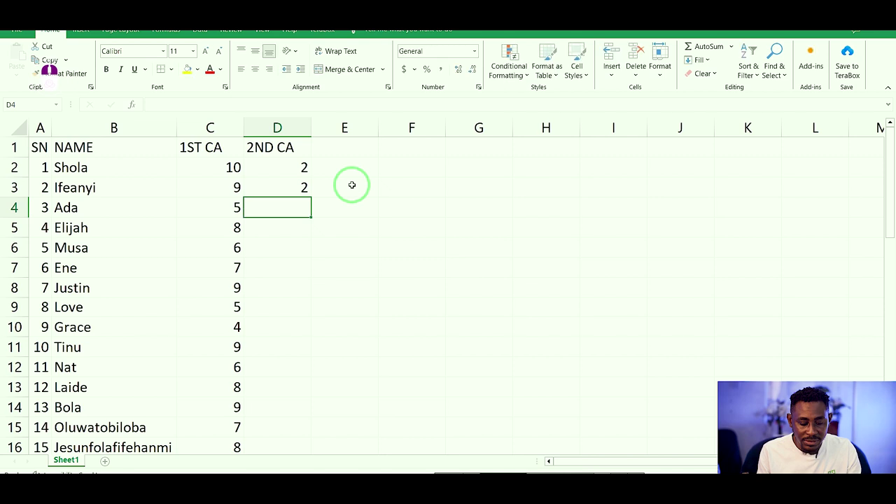
{"action": "type", "text": "2"}
{"action": "key", "text": "Return"}
{"action": "type", "text": "2"}
{"action": "key", "text": "Return"}
{"action": "type", "text": "2"}
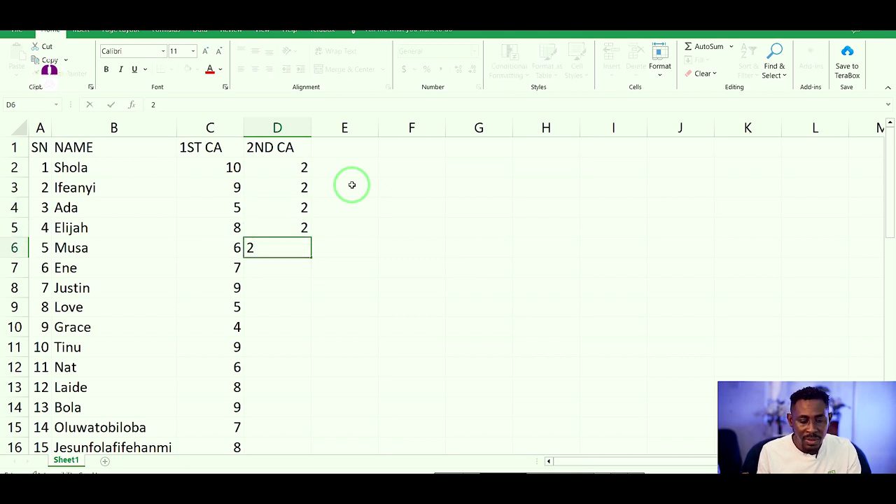
{"action": "left_click", "coordinate": [390, 222]}
{"action": "left_click", "coordinate": [301, 247]}
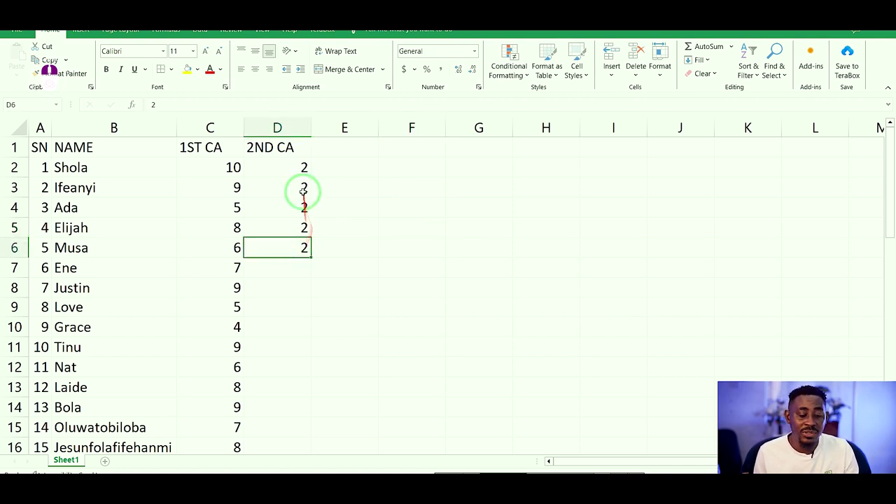
{"action": "left_click", "coordinate": [327, 286]}
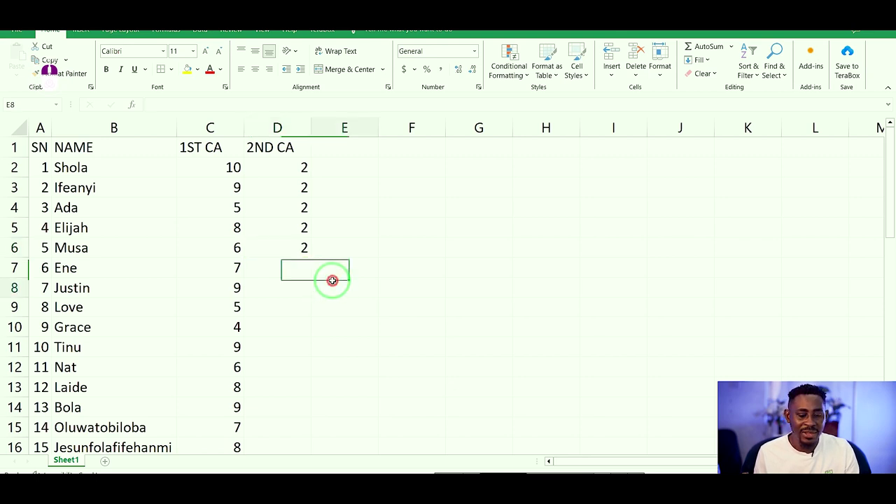
{"action": "left_click", "coordinate": [299, 247]}
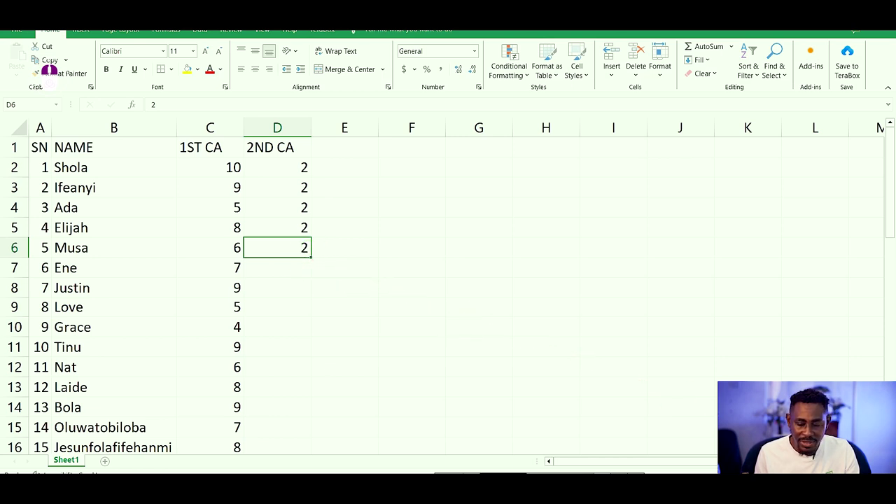
Step: Try filling the 2 down from D6 by fill handle and by dragging, undoing both
{"action": "scroll", "coordinate": [448, 287], "scroll_direction": "up", "scroll_amount": 3}
{"action": "scroll", "coordinate": [466, 254], "scroll_direction": "up", "scroll_amount": 3}
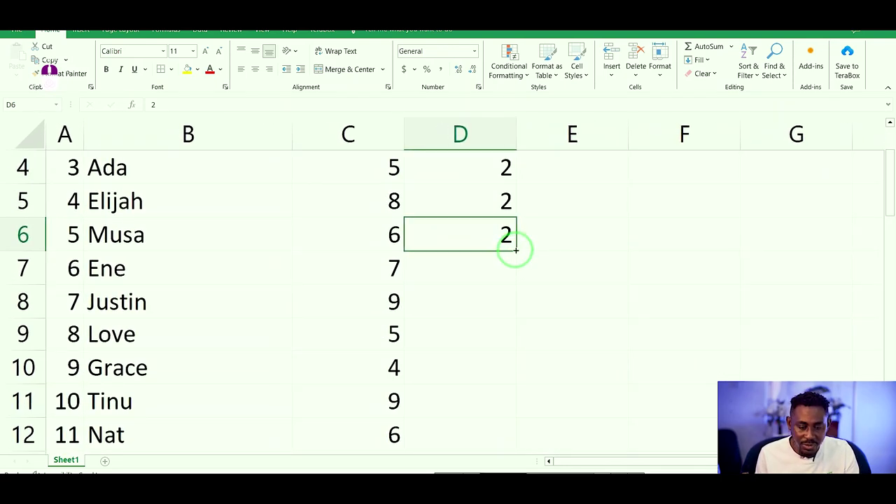
{"action": "double_click", "coordinate": [515, 249]}
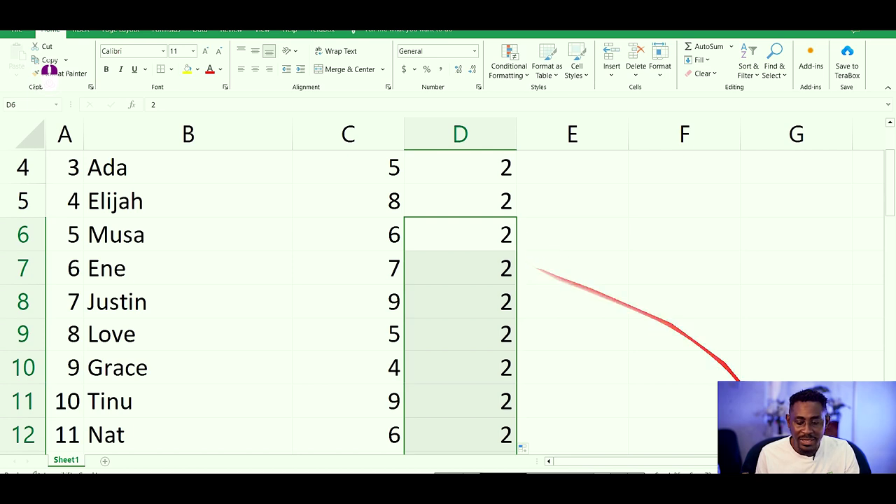
{"action": "scroll", "coordinate": [698, 355], "scroll_direction": "down", "scroll_amount": 1}
{"action": "scroll", "coordinate": [640, 328], "scroll_direction": "down", "scroll_amount": 18}
{"action": "scroll", "coordinate": [638, 322], "scroll_direction": "up", "scroll_amount": 16}
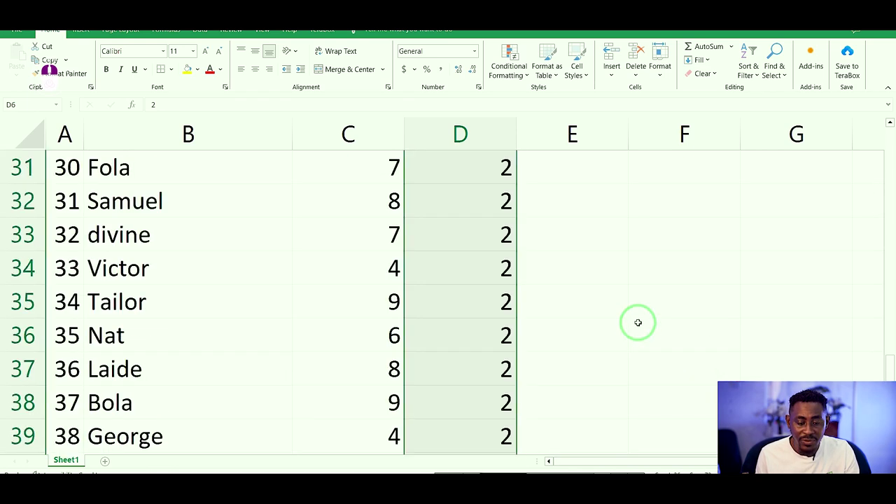
{"action": "scroll", "coordinate": [638, 322], "scroll_direction": "up", "scroll_amount": 3}
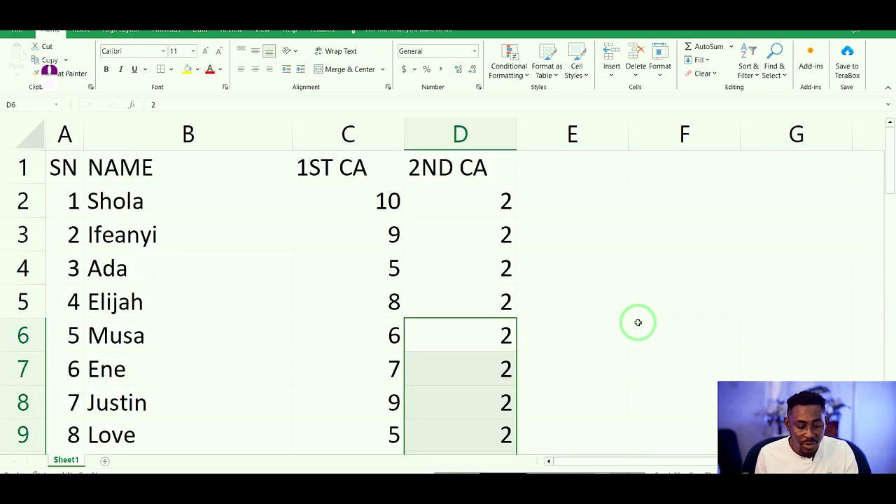
{"action": "key", "text": "ctrl+z"}
{"action": "scroll", "coordinate": [606, 312], "scroll_direction": "down", "scroll_amount": 1}
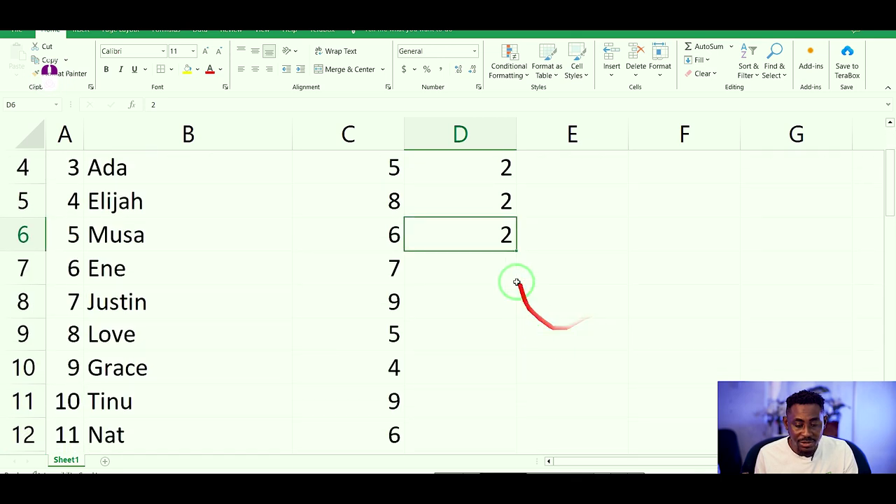
{"action": "mouse_move", "coordinate": [513, 252]}
{"action": "left_mouse_down"}
{"action": "mouse_move", "coordinate": [480, 482]}
{"action": "mouse_move", "coordinate": [485, 430]}
{"action": "mouse_move", "coordinate": [488, 453]}
{"action": "mouse_move", "coordinate": [484, 432]}
{"action": "mouse_move", "coordinate": [485, 443]}
{"action": "left_mouse_up"}
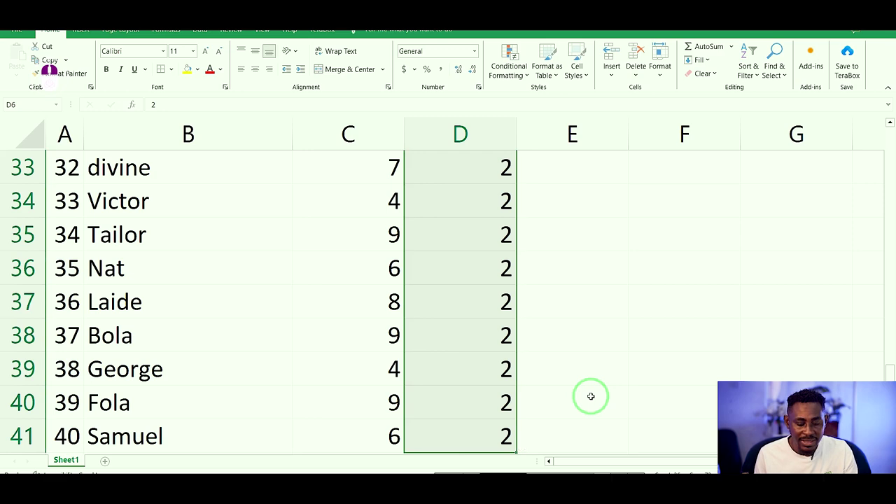
{"action": "key", "text": "ctrl+z"}
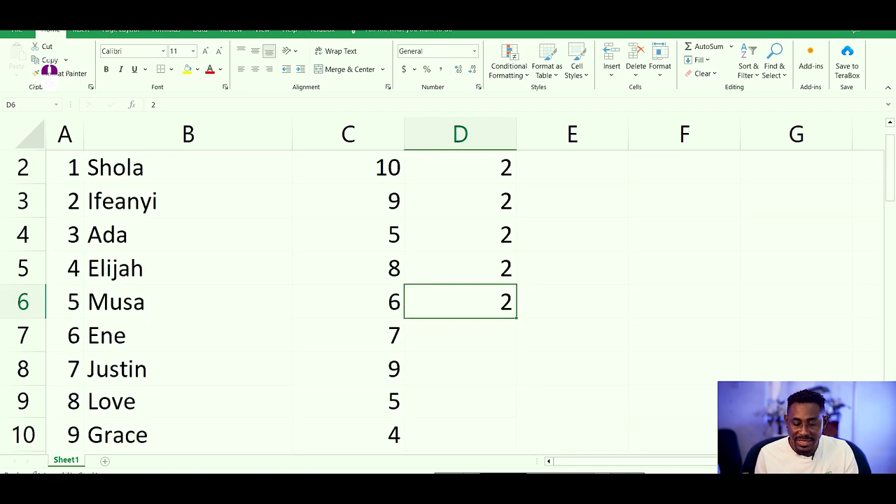
Step: Fill D6's score of 2 down column D for every student using the fill handle
{"action": "scroll", "coordinate": [683, 409], "scroll_direction": "down", "scroll_amount": 5}
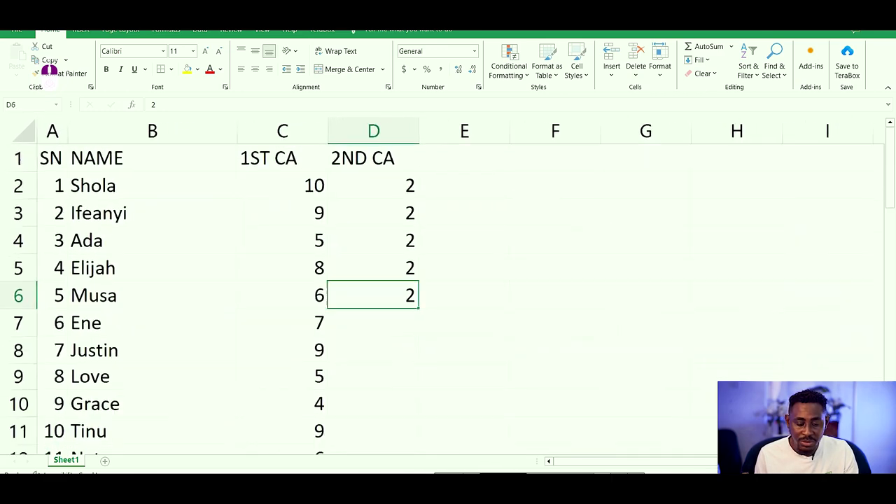
{"action": "scroll", "coordinate": [682, 409], "scroll_direction": "down", "scroll_amount": 1}
{"action": "left_click", "coordinate": [399, 294]}
{"action": "left_click", "coordinate": [352, 274]}
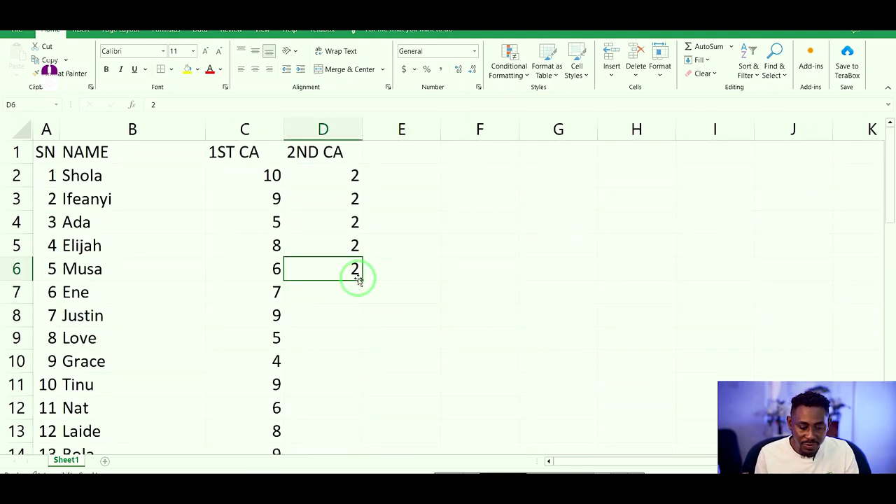
{"action": "double_click", "coordinate": [364, 278]}
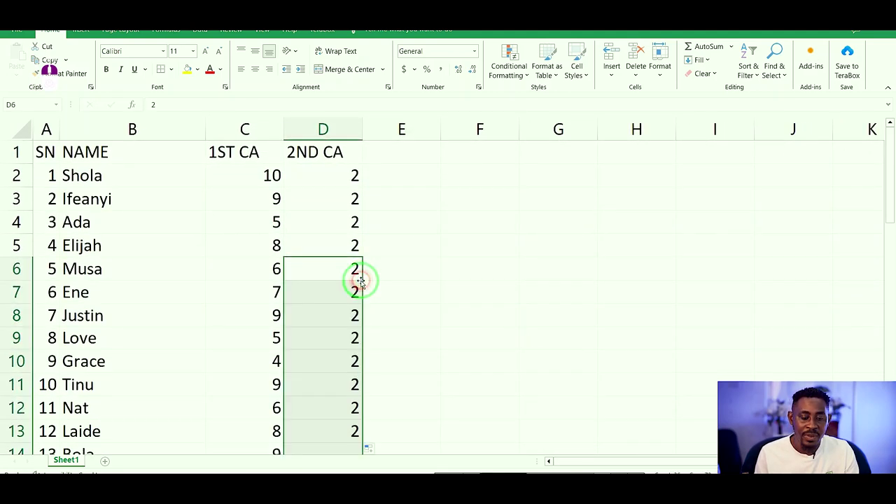
{"action": "left_click", "coordinate": [448, 280]}
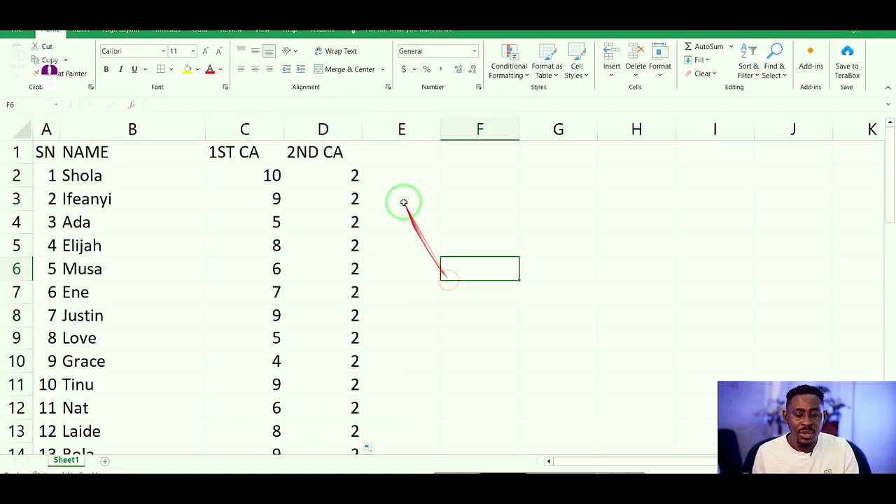
{"action": "left_click", "coordinate": [394, 150]}
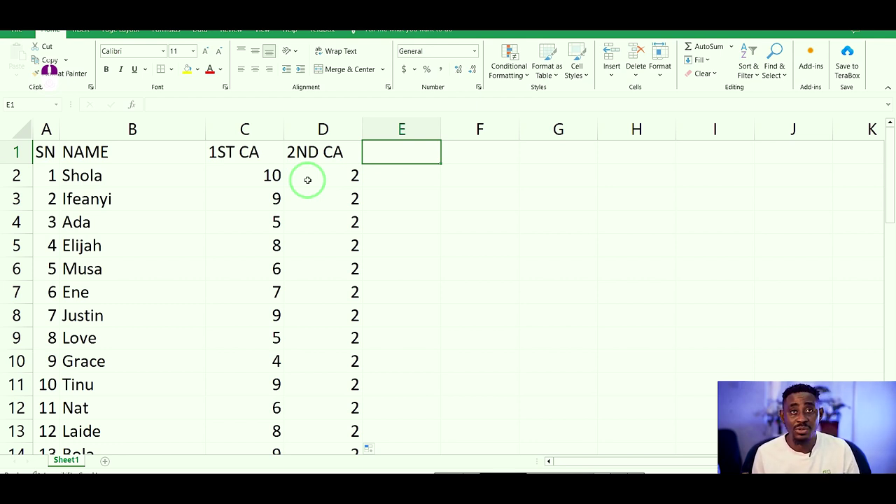
Step: Type MID TERM SCORE in E1 and AutoFit column E to the heading
{"action": "type", "text": "mID"}
{"action": "key", "text": "BackSpace"}
{"action": "key", "text": "BackSpace"}
{"action": "key", "text": "BackSpace"}
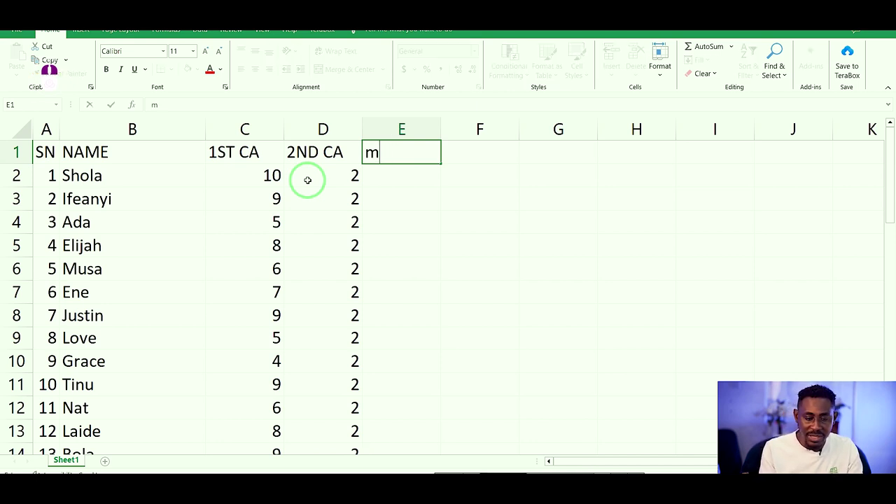
{"action": "type", "text": "MID TER"}
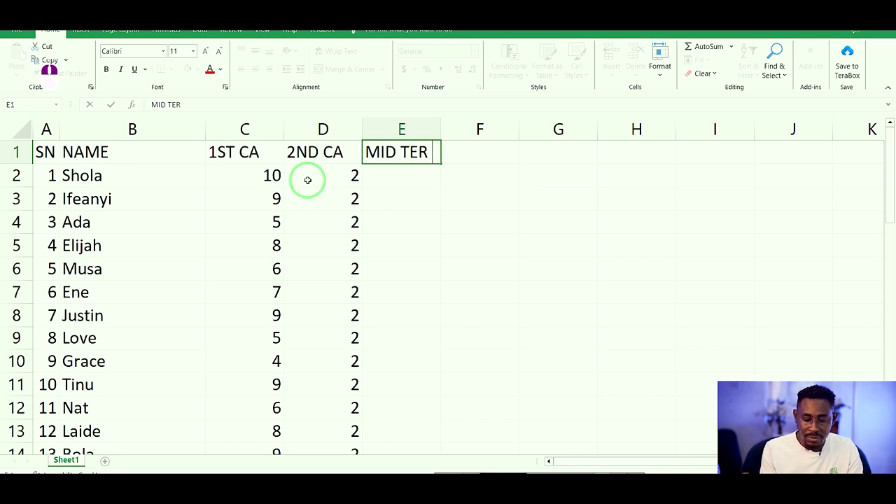
{"action": "type", "text": "M SC"}
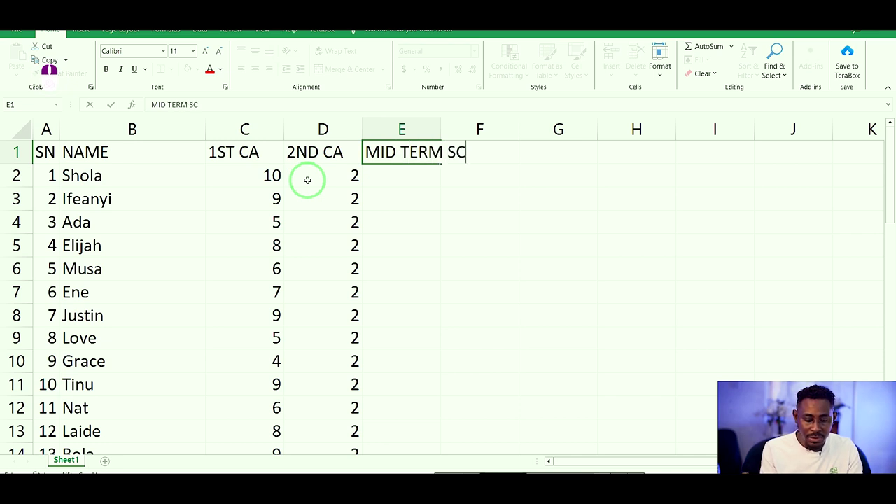
{"action": "type", "text": "ORE"}
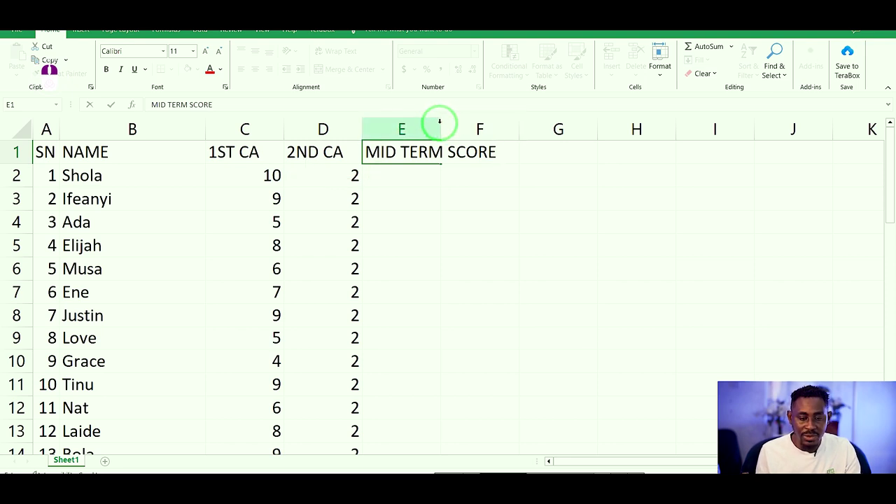
{"action": "left_click", "coordinate": [472, 262]}
{"action": "left_click_drag", "start_coordinate": [440, 133], "coordinate": [439, 133]}
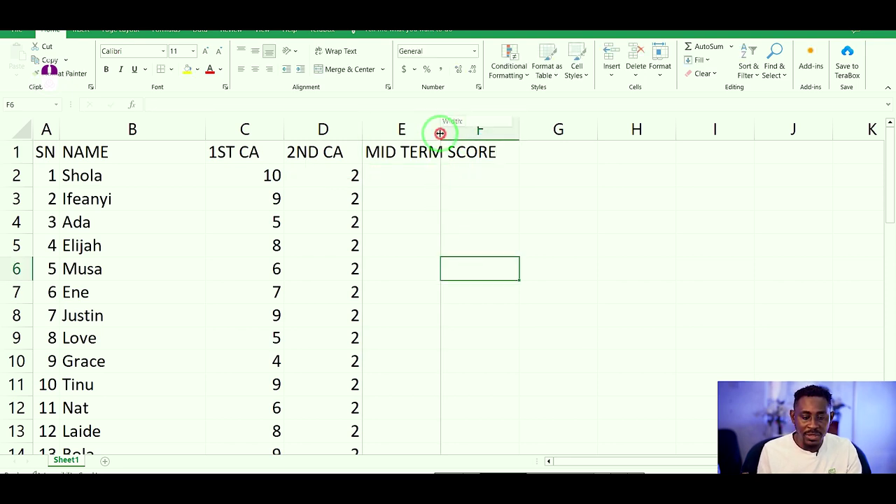
{"action": "double_click", "coordinate": [440, 133]}
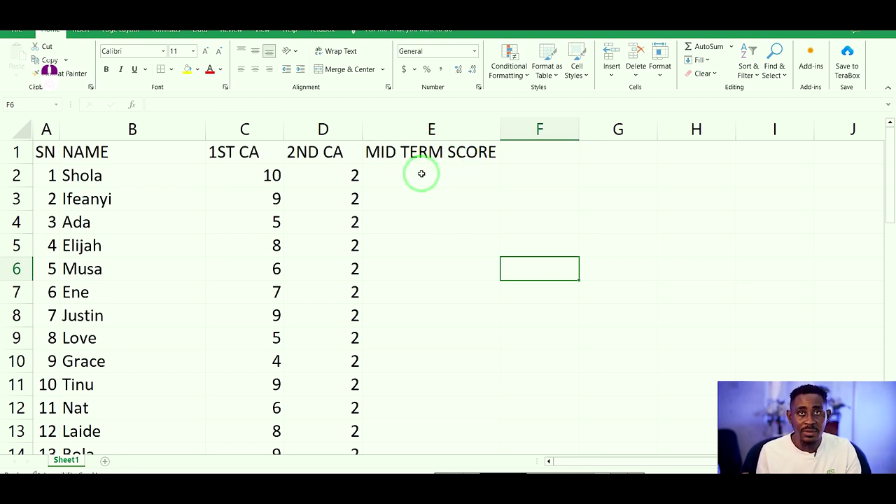
{"action": "mouse_move", "coordinate": [418, 175]}
{"action": "left_mouse_down"}
{"action": "mouse_move", "coordinate": [257, 180]}
{"action": "mouse_move", "coordinate": [385, 176]}
{"action": "mouse_move", "coordinate": [446, 203]}
{"action": "left_mouse_up"}
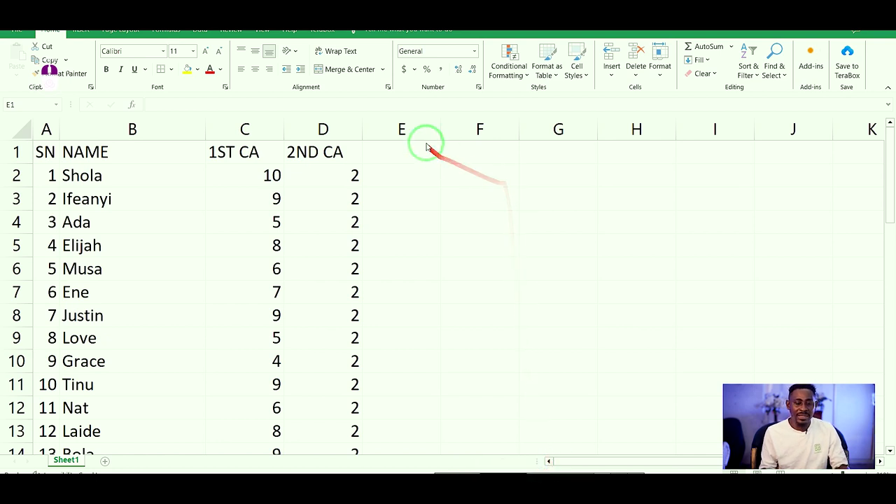
Step: Replace the E1 heading with MT. SCORE
{"action": "left_click", "coordinate": [403, 152]}
{"action": "double_click", "coordinate": [403, 152]}
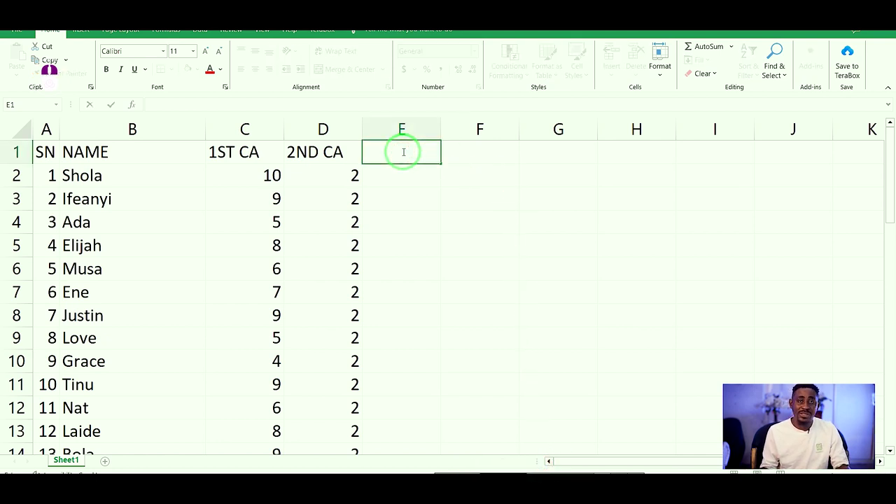
{"action": "type", "text": "mERTE"}
{"action": "key", "text": "BackSpace"}
{"action": "key", "text": "BackSpace"}
{"action": "key", "text": "BackSpace"}
{"action": "key", "text": "BackSpace"}
{"action": "key", "text": "BackSpace"}
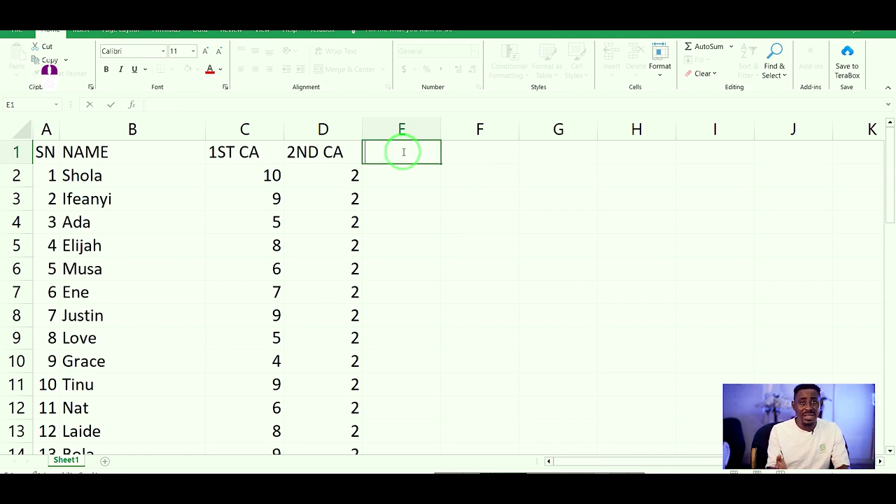
{"action": "type", "text": "MT"}
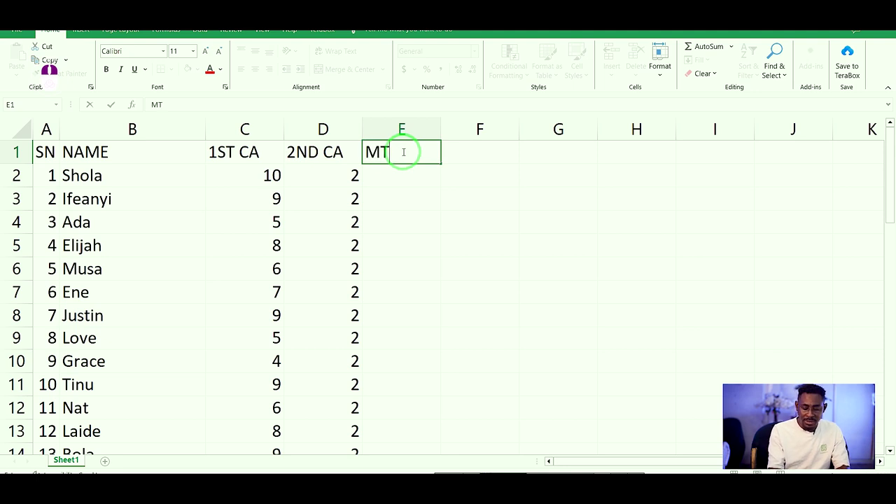
{"action": "type", "text": ". S"}
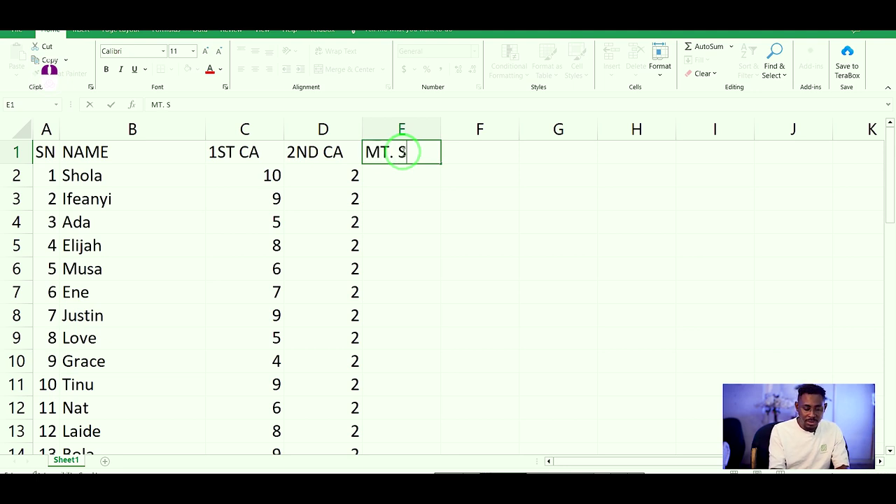
{"action": "type", "text": "CORE"}
{"action": "left_click", "coordinate": [481, 184]}
Step: Drag the E/F column border right so column E fits MT. SCORE
{"action": "left_click", "coordinate": [405, 151]}
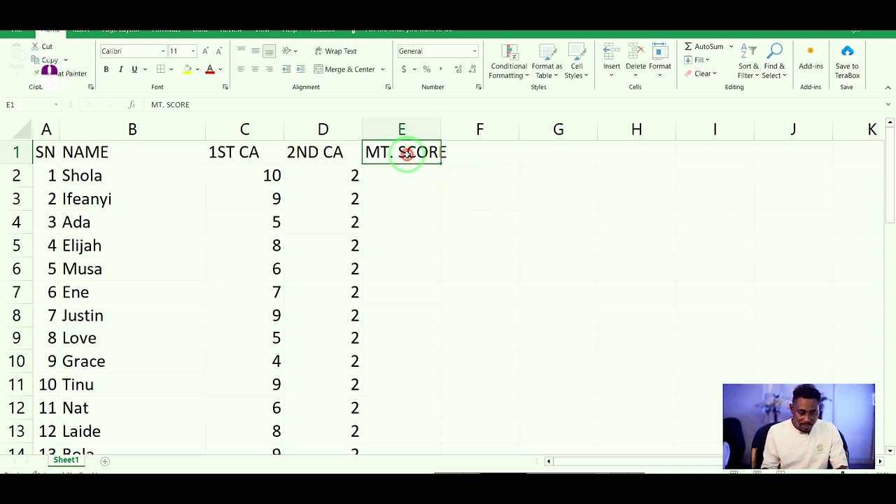
{"action": "left_click_drag", "start_coordinate": [441, 129], "coordinate": [455, 130]}
{"action": "left_click", "coordinate": [493, 222]}
{"action": "left_click", "coordinate": [430, 177]}
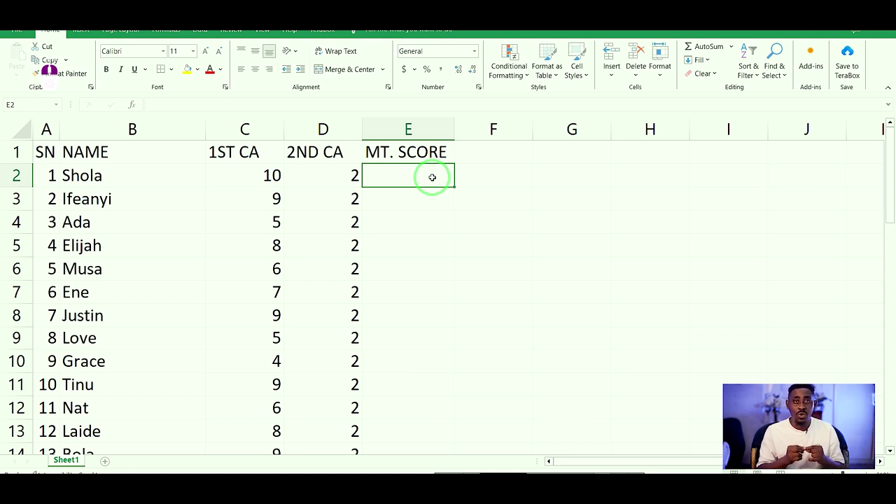
{"action": "type", "text": "="}
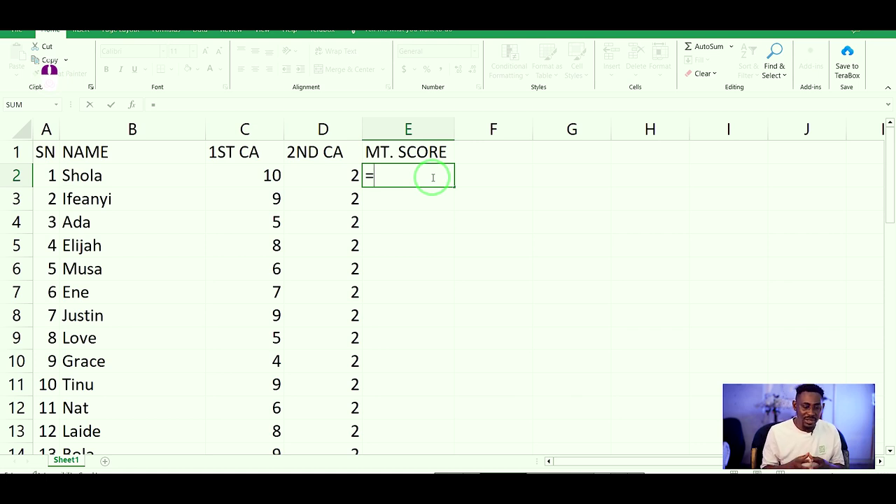
{"action": "type", "text": "10"}
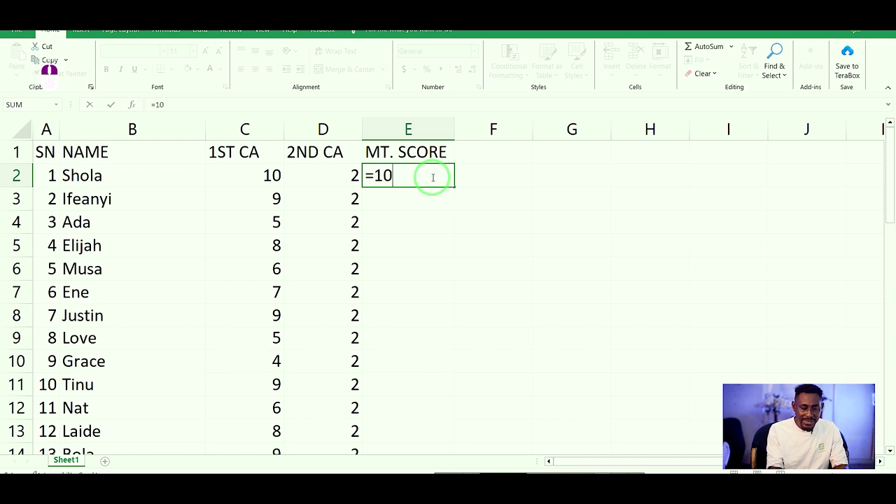
{"action": "type", "text": "*"}
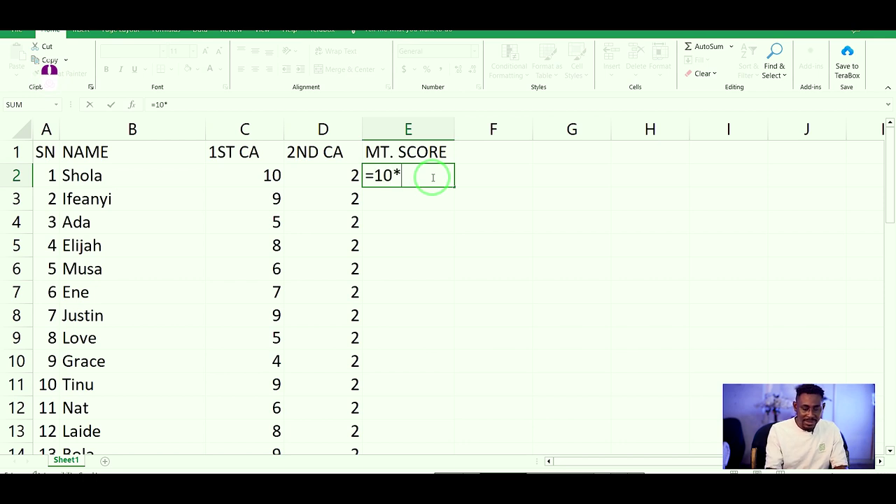
{"action": "type", "text": "2"}
{"action": "key", "text": "Return"}
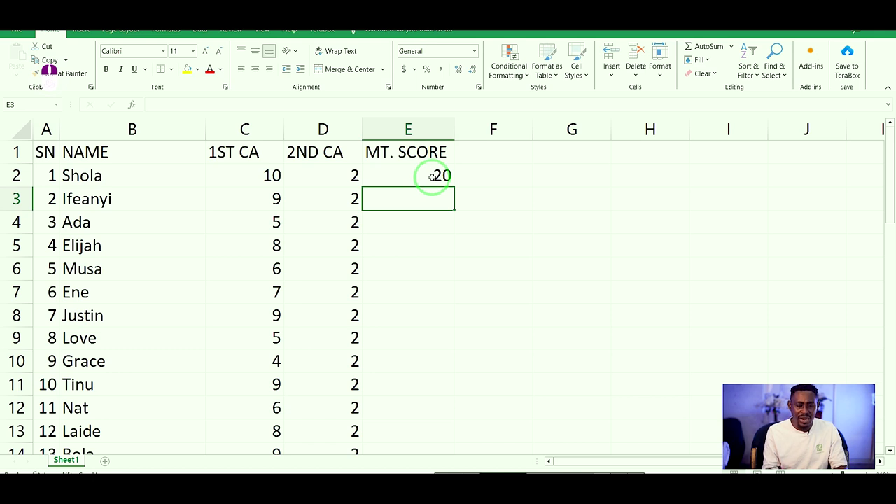
{"action": "type", "text": "="}
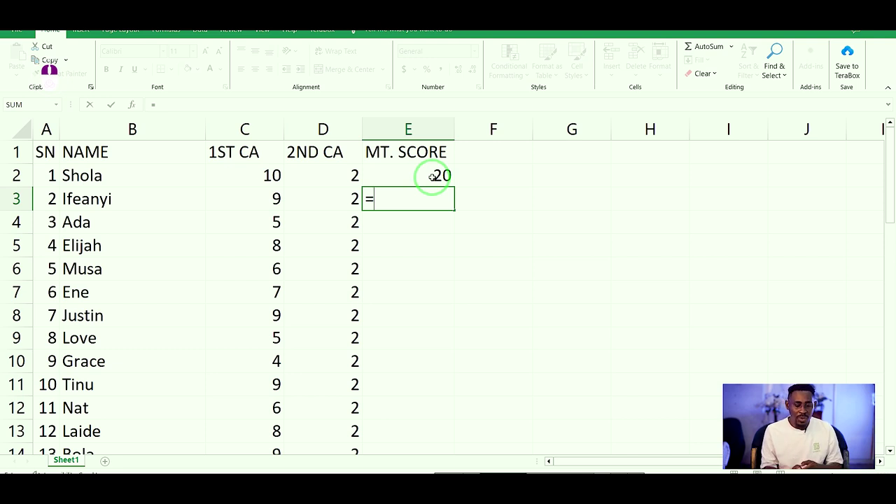
{"action": "type", "text": "9"}
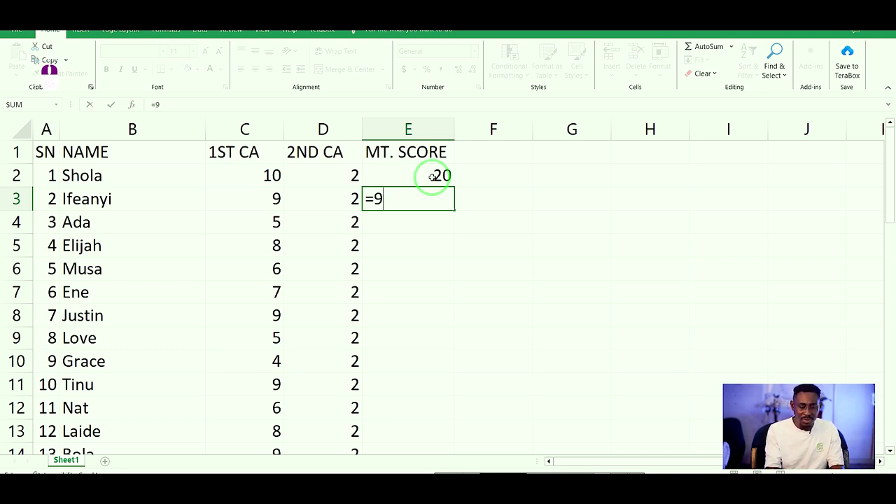
{"action": "type", "text": "*2"}
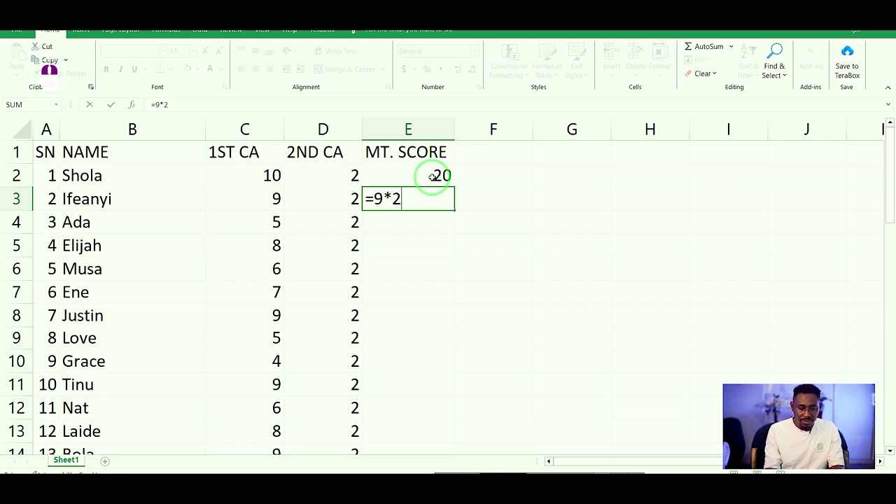
{"action": "key", "text": "Return"}
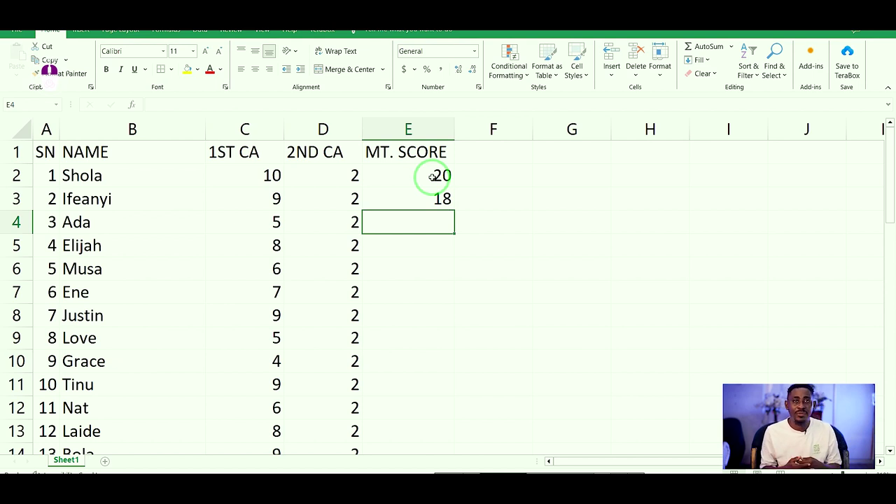
{"action": "key", "text": "ctrl+z"}
{"action": "key", "text": "ctrl+z"}
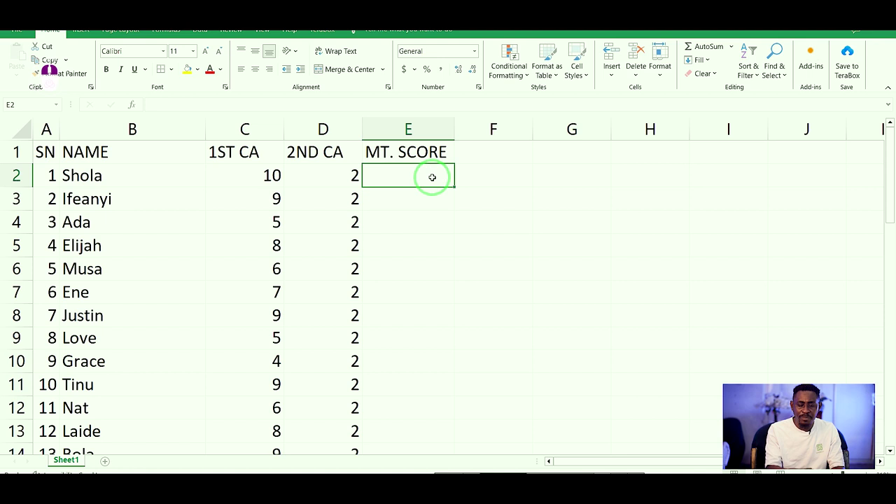
Step: Enter the formulas =C2*D2 in E2 and =C3*D3 in E3
{"action": "type", "text": "="}
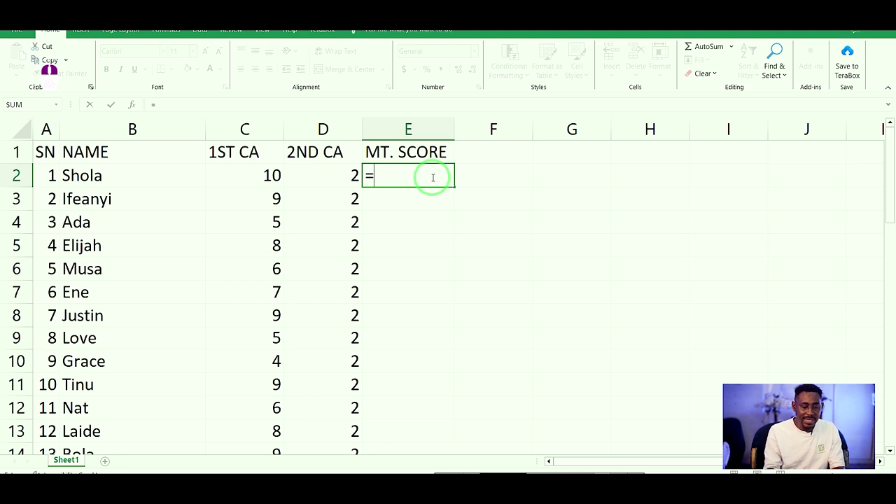
{"action": "left_click", "coordinate": [238, 173]}
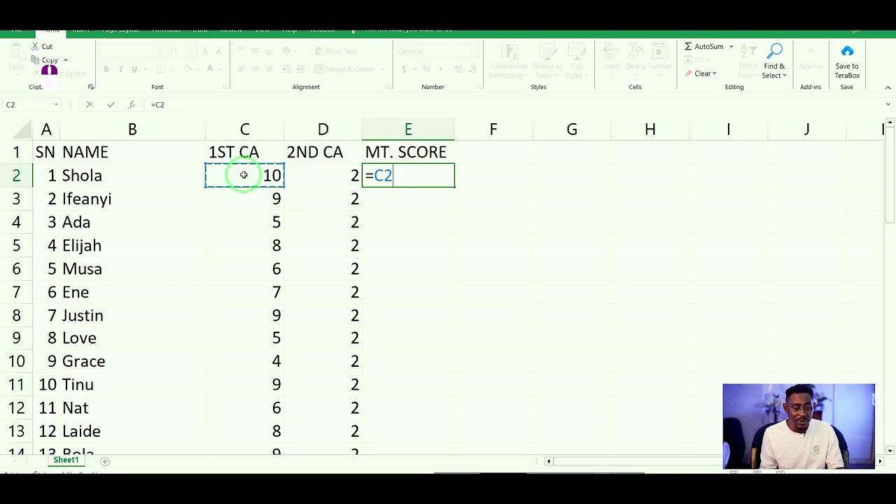
{"action": "type", "text": "*"}
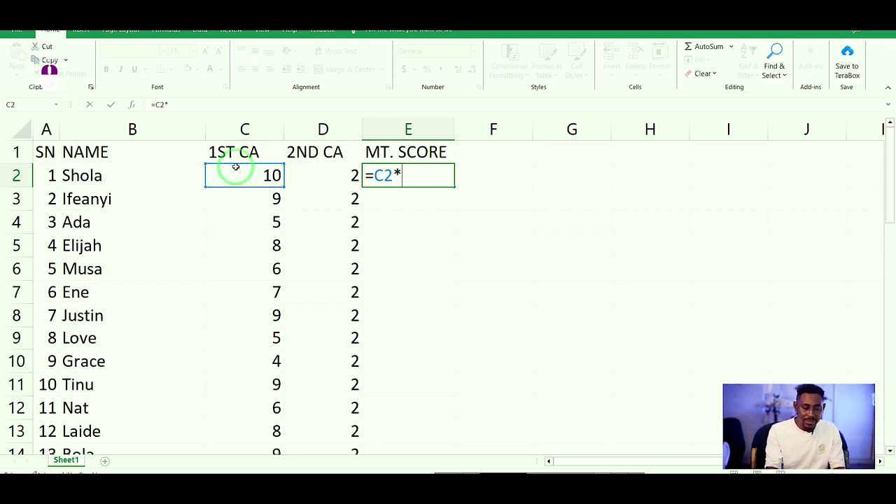
{"action": "left_click", "coordinate": [333, 176]}
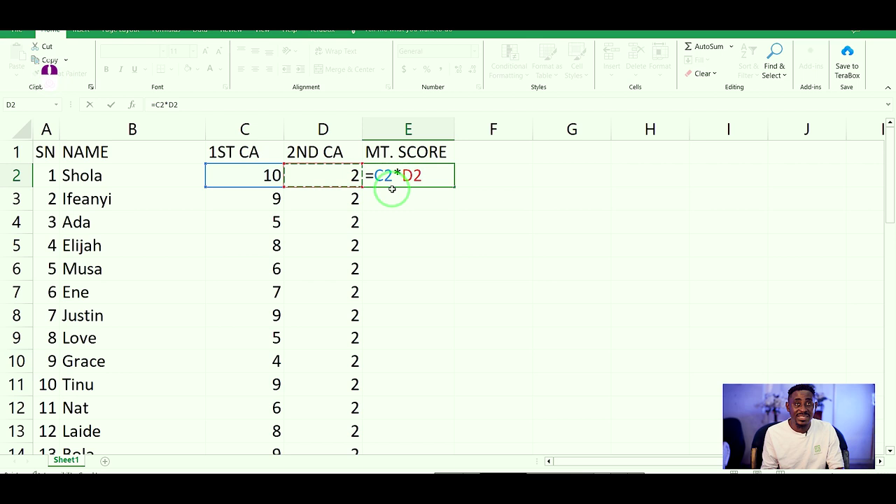
{"action": "key", "text": "Return"}
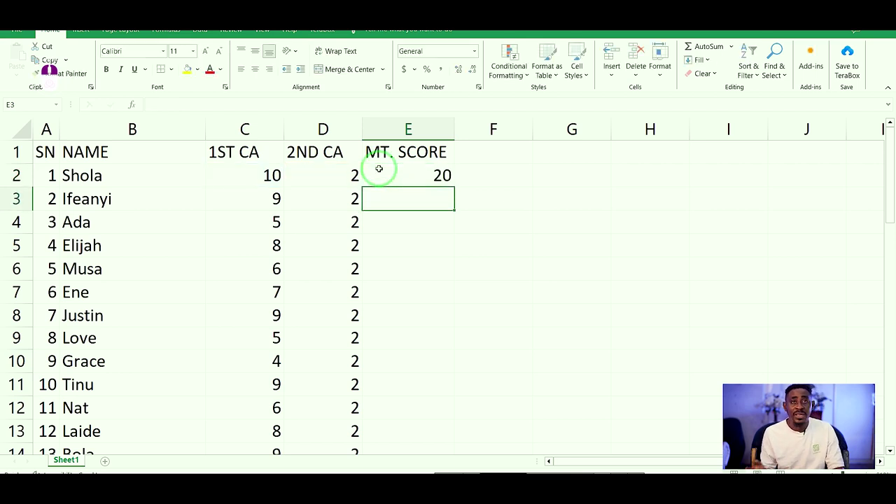
{"action": "type", "text": "="}
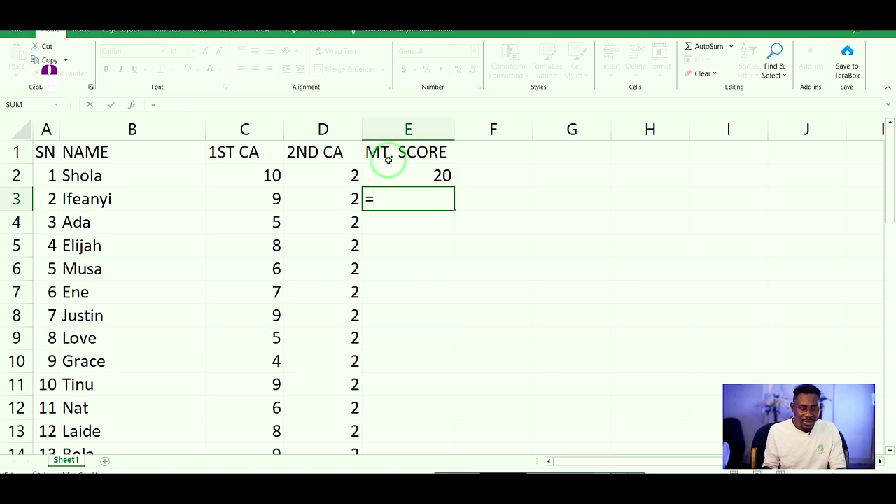
{"action": "left_click", "coordinate": [278, 199]}
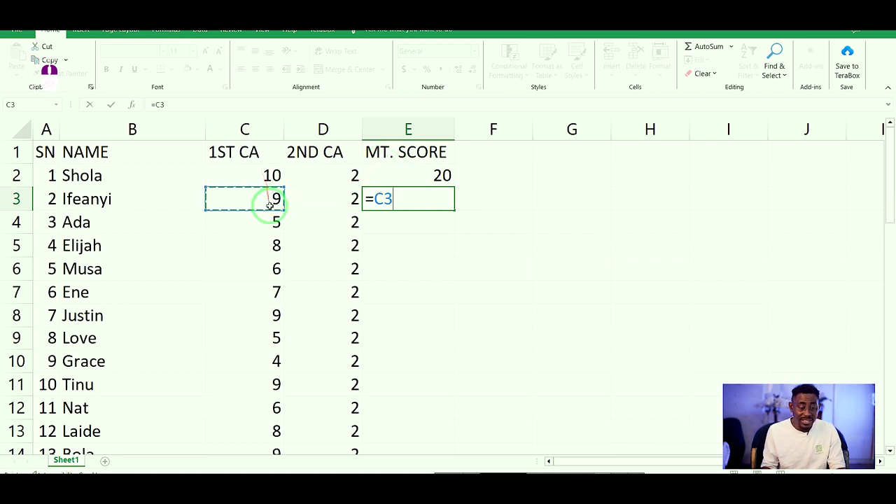
{"action": "type", "text": "*"}
{"action": "left_click", "coordinate": [347, 198]}
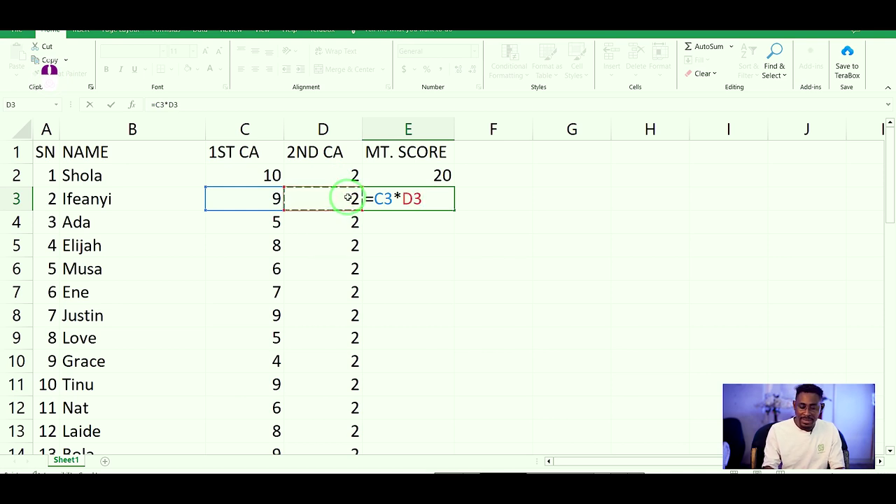
{"action": "key", "text": "Return"}
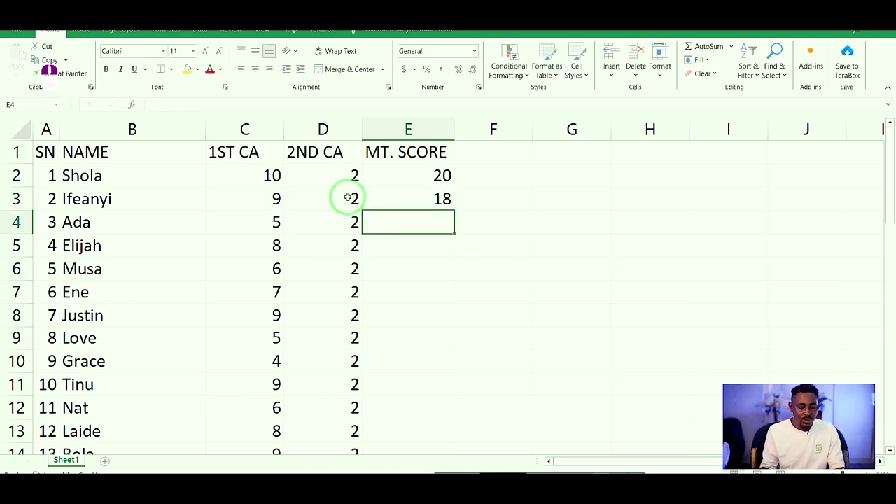
Step: Enter =C4*D4 in E4 and type =C5*D5 into E5, giving 16
{"action": "type", "text": "="}
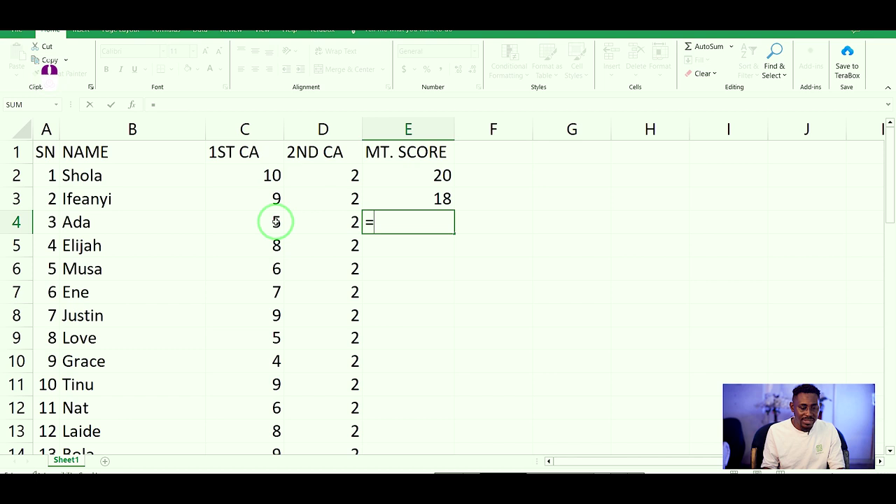
{"action": "left_click", "coordinate": [276, 222]}
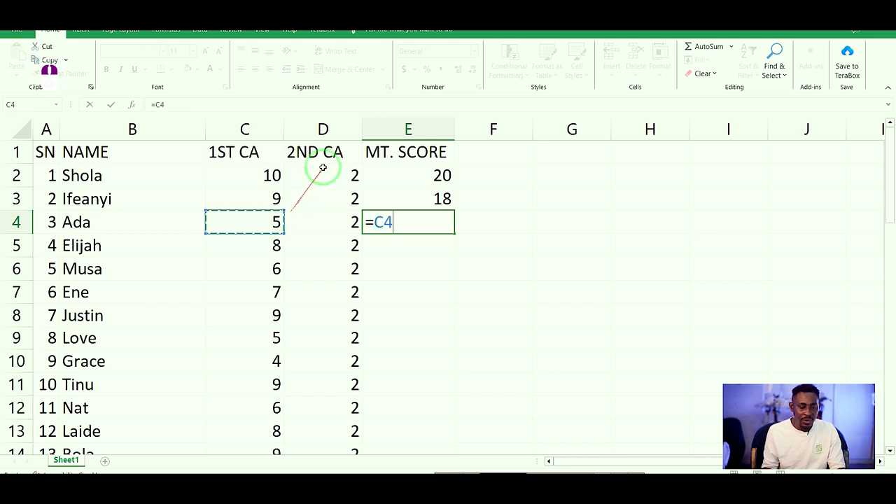
{"action": "type", "text": "*"}
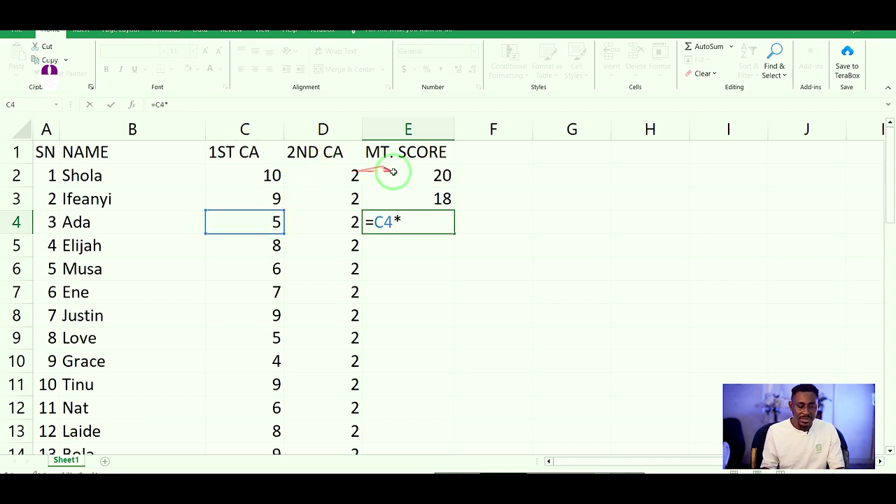
{"action": "left_click", "coordinate": [345, 223]}
{"action": "key", "text": "Return"}
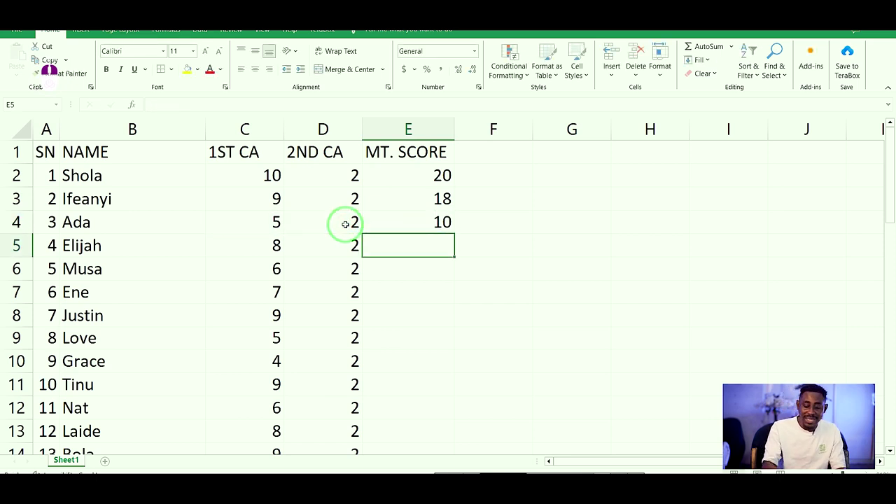
{"action": "type", "text": "="}
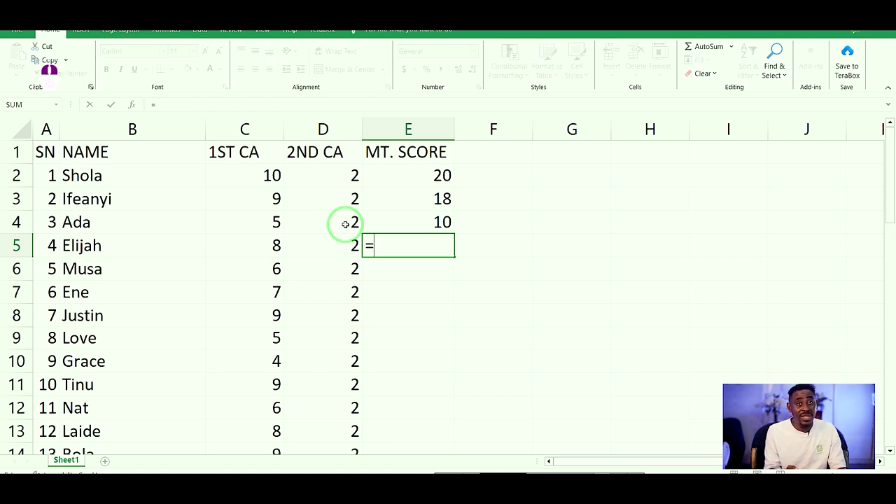
{"action": "type", "text": "C"}
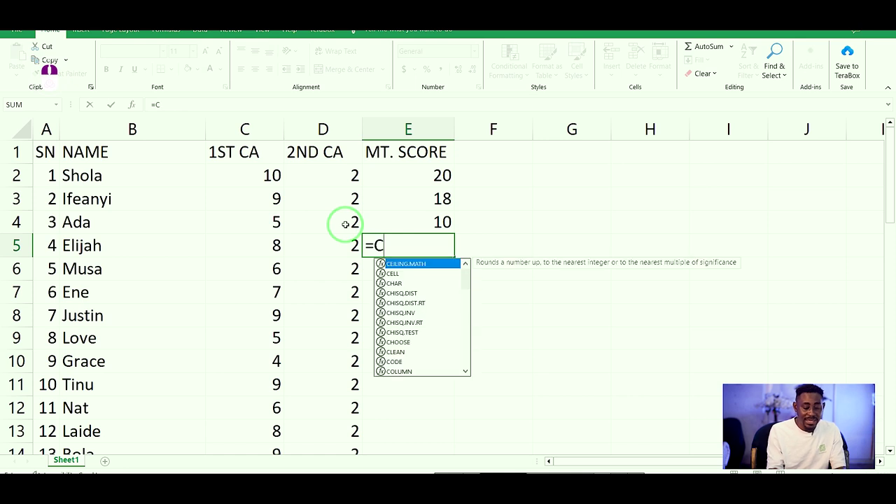
{"action": "type", "text": "5"}
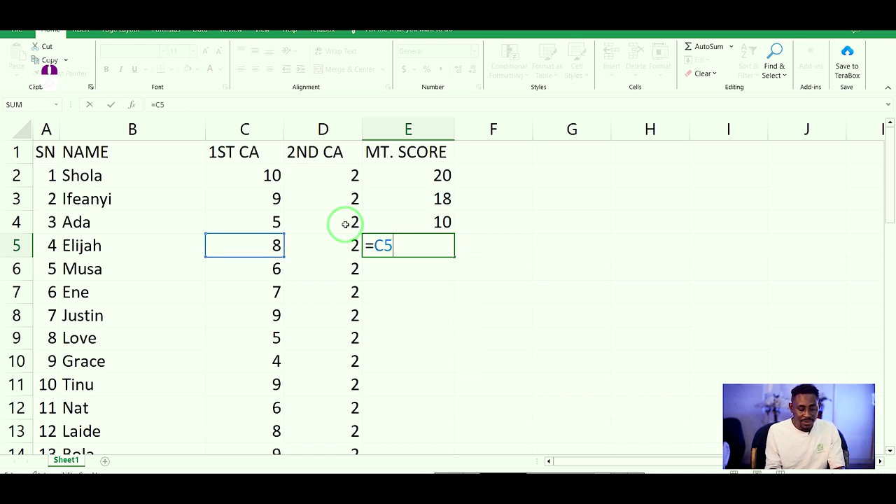
{"action": "type", "text": "*D"}
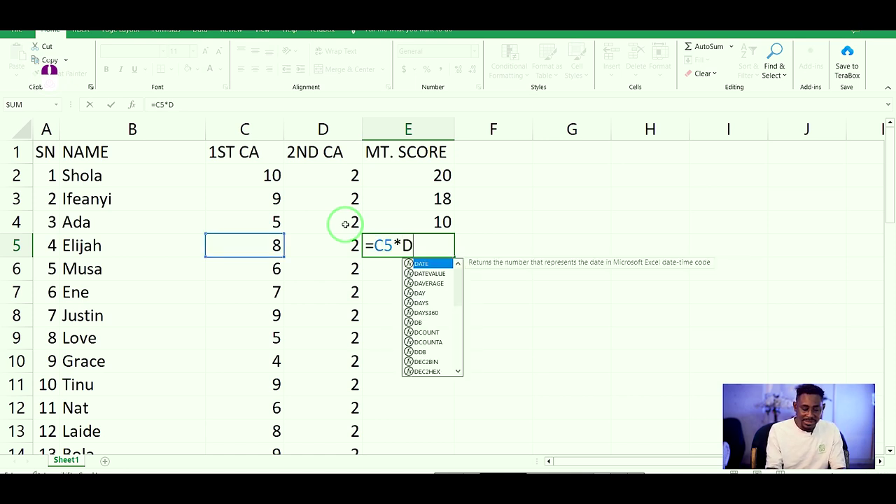
{"action": "type", "text": "5"}
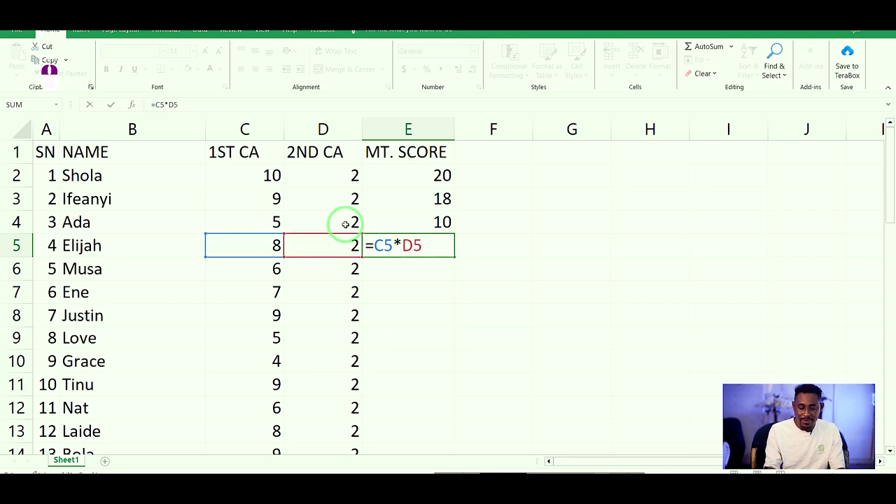
{"action": "key", "text": "Return"}
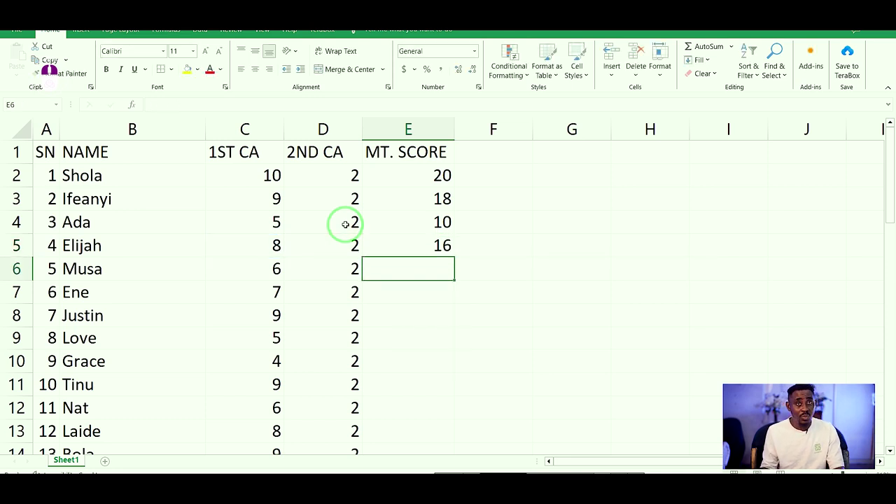
Step: Enter =C6*D6 in E6 so it shows 12
{"action": "type", "text": "="}
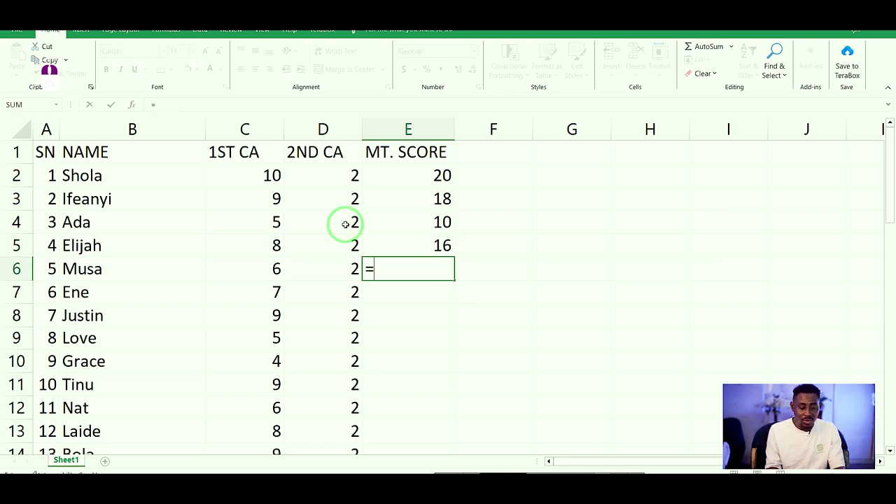
{"action": "left_click", "coordinate": [267, 270]}
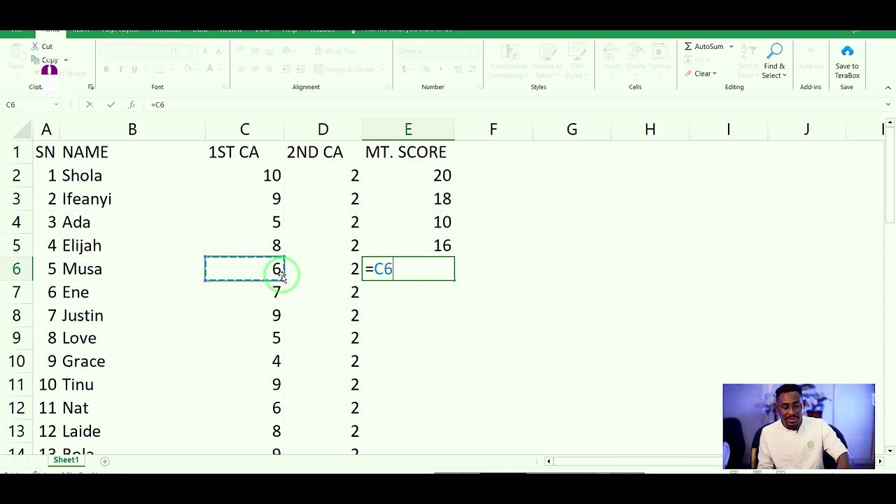
{"action": "type", "text": "*"}
{"action": "left_click", "coordinate": [349, 267]}
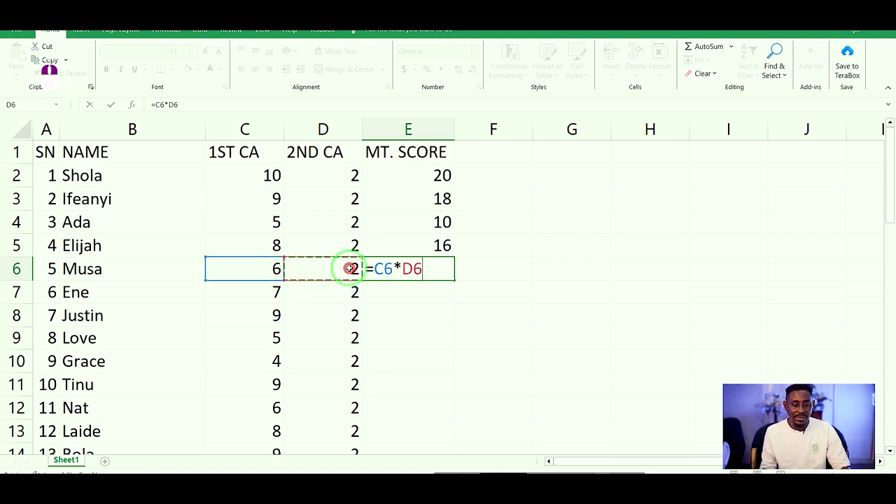
{"action": "key", "text": "Return"}
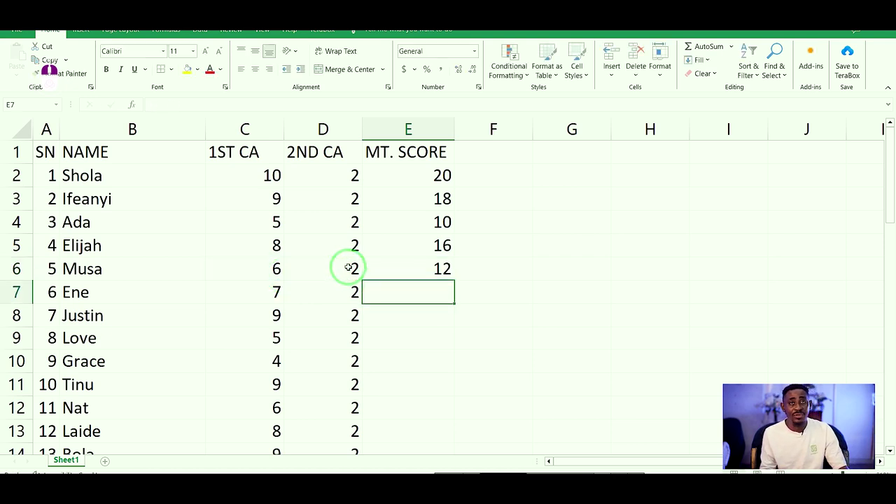
{"action": "left_click", "coordinate": [536, 229]}
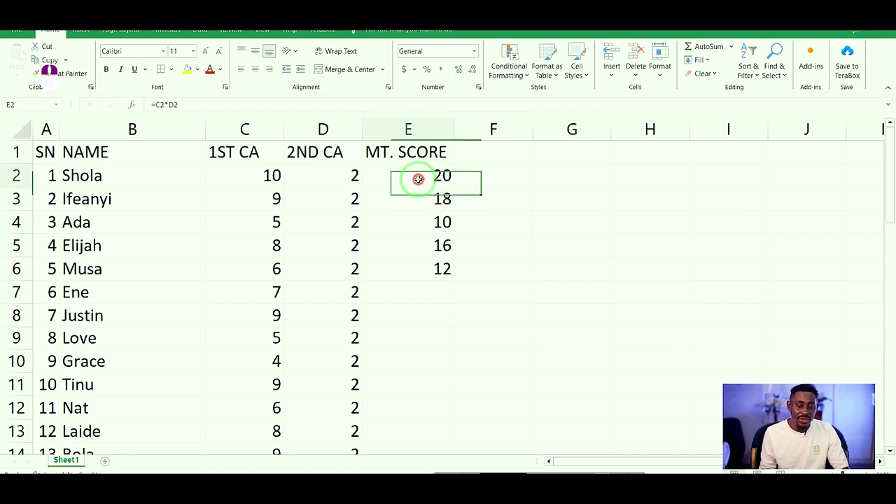
Step: Inspect the E2 and E3 formulas, keeping E3 as =C3*D3
{"action": "double_click", "coordinate": [415, 178]}
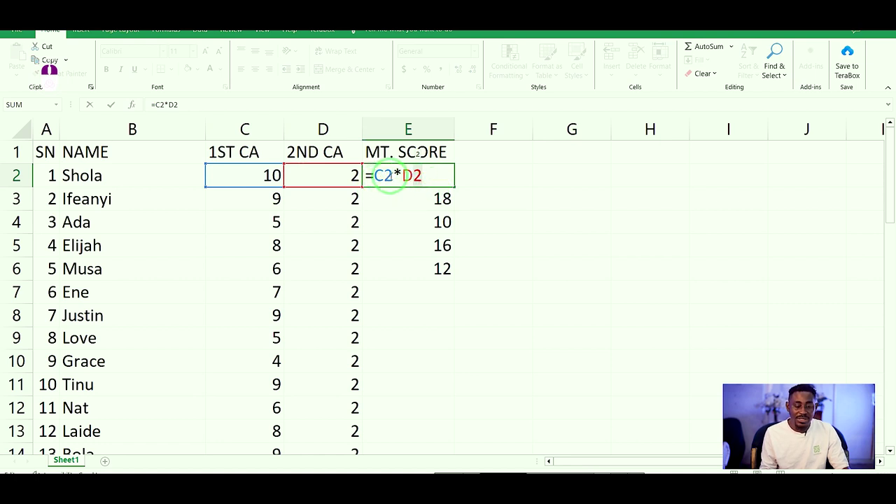
{"action": "left_click", "coordinate": [405, 202]}
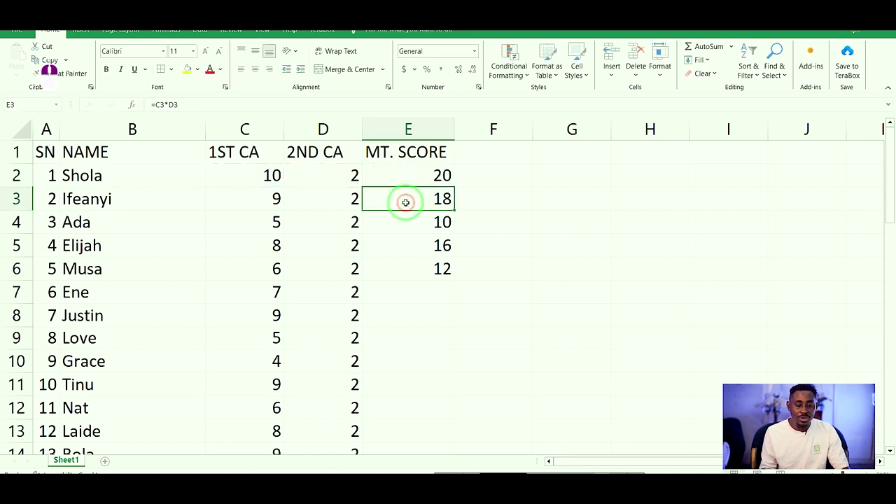
{"action": "double_click", "coordinate": [405, 202]}
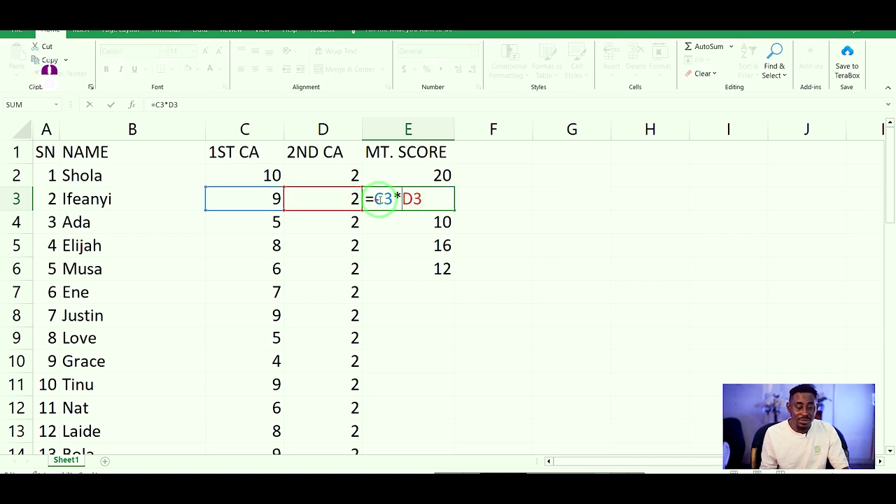
{"action": "left_click", "coordinate": [411, 224]}
{"action": "left_click", "coordinate": [469, 224]}
{"action": "left_click", "coordinate": [424, 222]}
{"action": "left_click", "coordinate": [418, 199]}
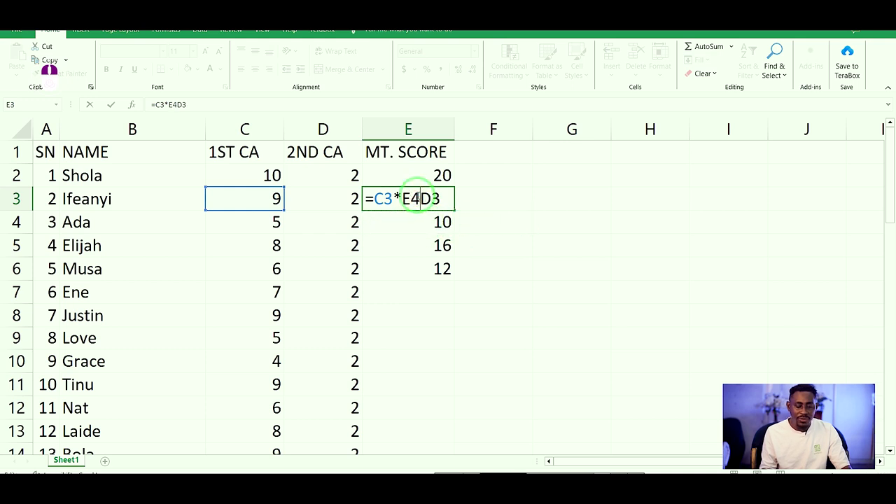
{"action": "key", "text": "BackSpace"}
{"action": "key", "text": "BackSpace"}
{"action": "left_click", "coordinate": [515, 214]}
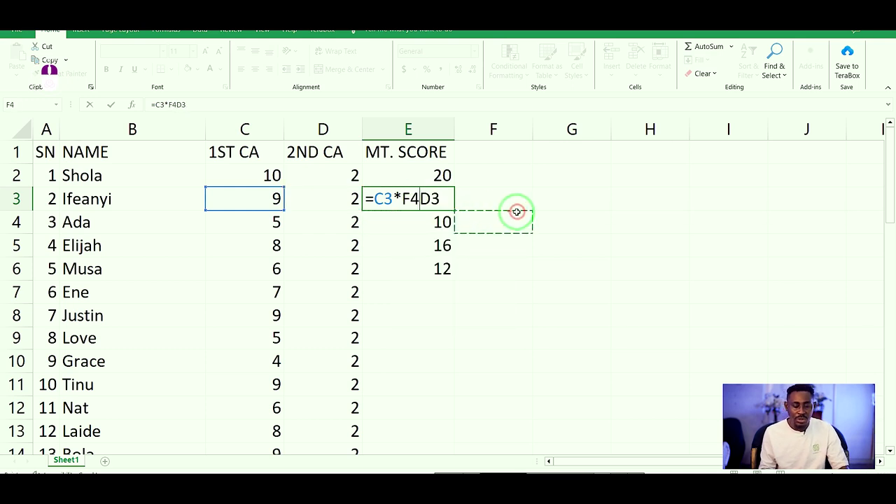
{"action": "key", "text": "BackSpace"}
{"action": "key", "text": "BackSpace"}
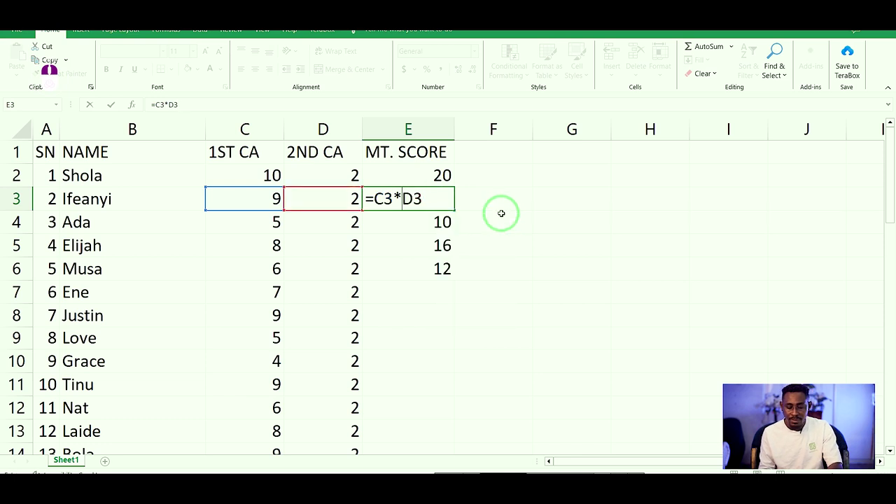
{"action": "key", "text": "Return"}
{"action": "left_click", "coordinate": [541, 221]}
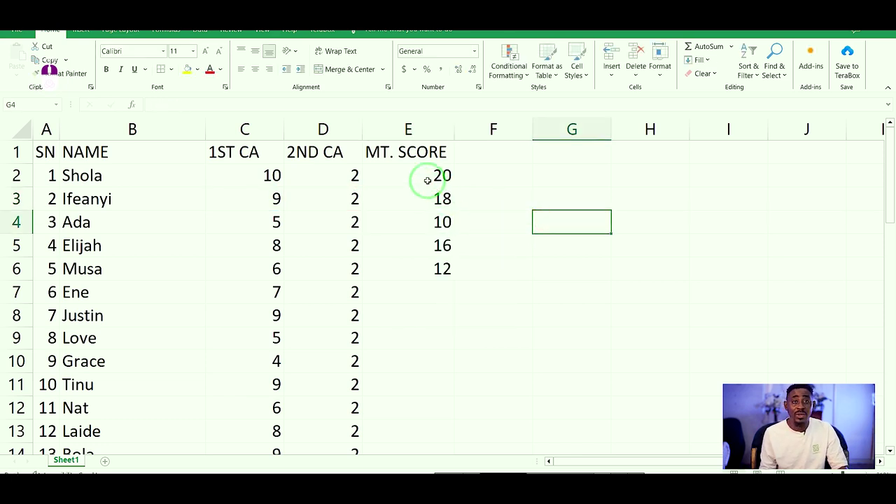
Step: Autofill the MT. SCORE formula from E2:E6 down column E for every student
{"action": "left_click_drag", "start_coordinate": [427, 179], "coordinate": [454, 278]}
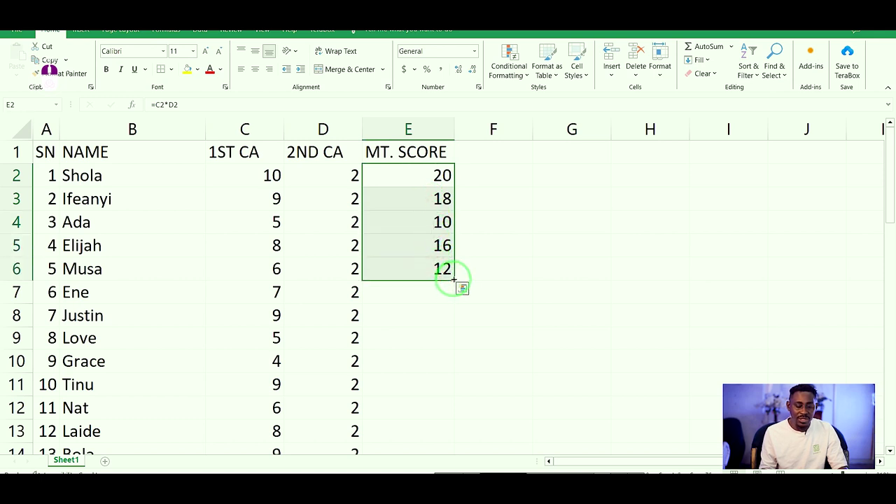
{"action": "double_click", "coordinate": [453, 278]}
{"action": "scroll", "coordinate": [458, 317], "scroll_direction": "down", "scroll_amount": 6}
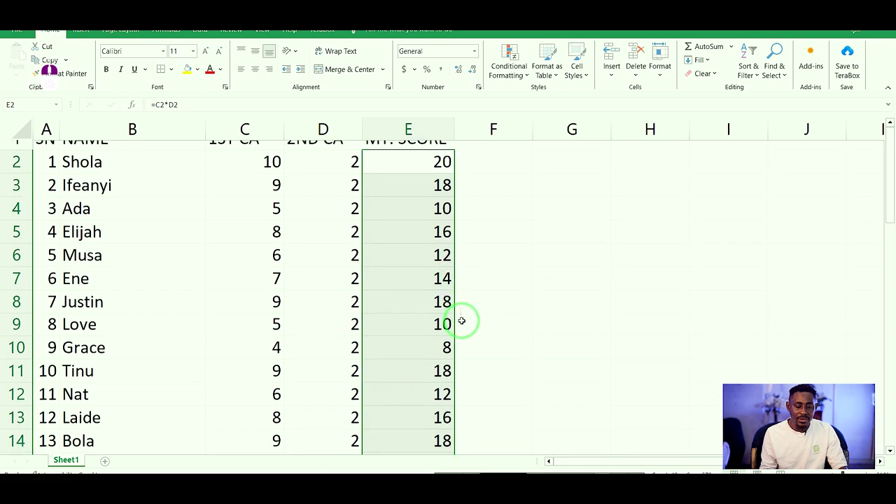
{"action": "scroll", "coordinate": [456, 313], "scroll_direction": "down", "scroll_amount": 5}
{"action": "scroll", "coordinate": [451, 301], "scroll_direction": "up", "scroll_amount": 11}
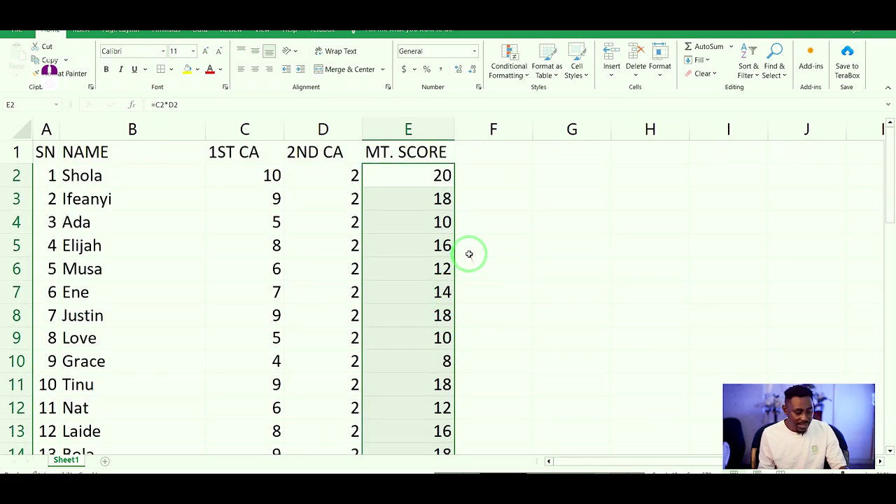
{"action": "left_click", "coordinate": [492, 153]}
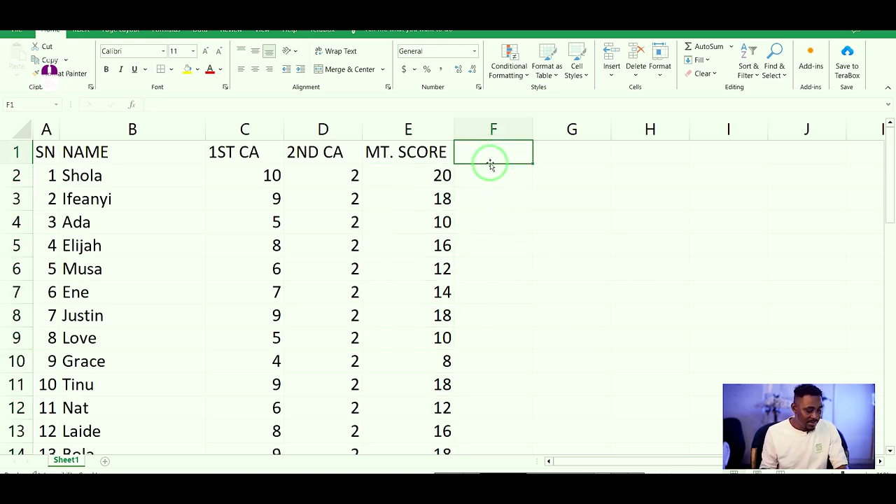
Step: Enter the EXAM SCORE heading in F1 and autofit column F to fit it
{"action": "type", "text": "eXA"}
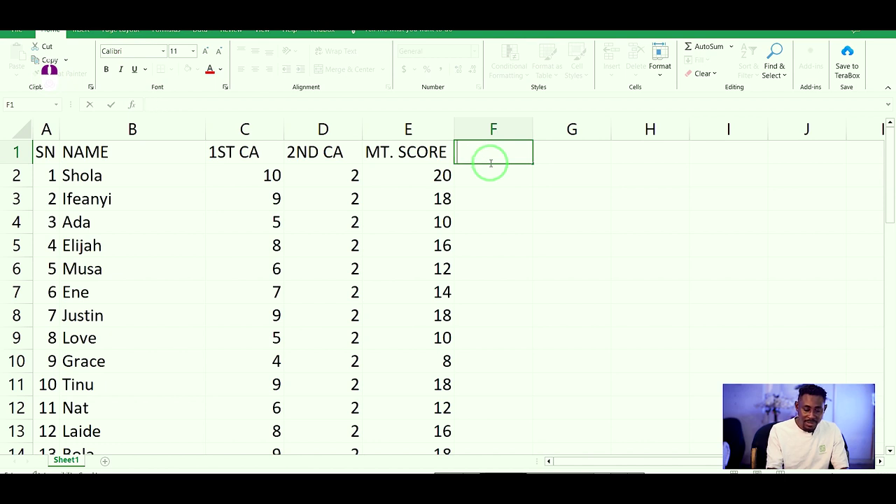
{"action": "type", "text": "M SCORE"}
{"action": "left_click", "coordinate": [576, 193]}
{"action": "left_click_drag", "start_coordinate": [533, 129], "coordinate": [533, 129]}
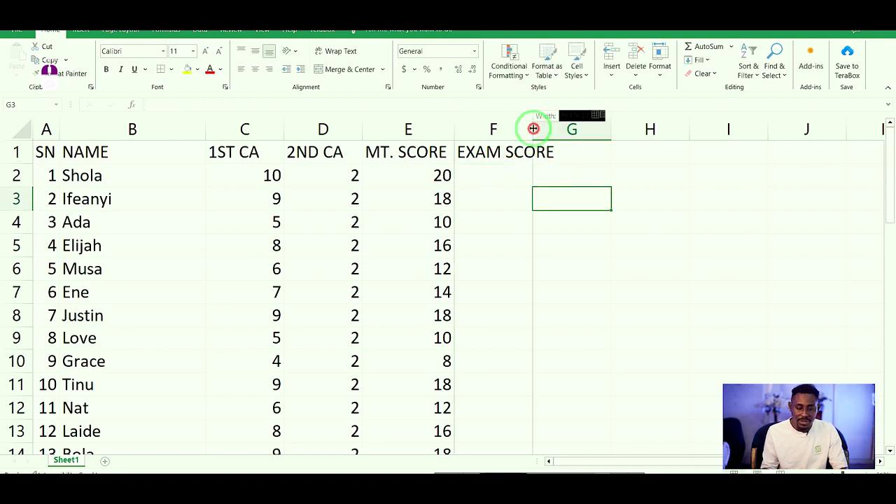
{"action": "double_click", "coordinate": [534, 129]}
{"action": "left_click", "coordinate": [517, 181]}
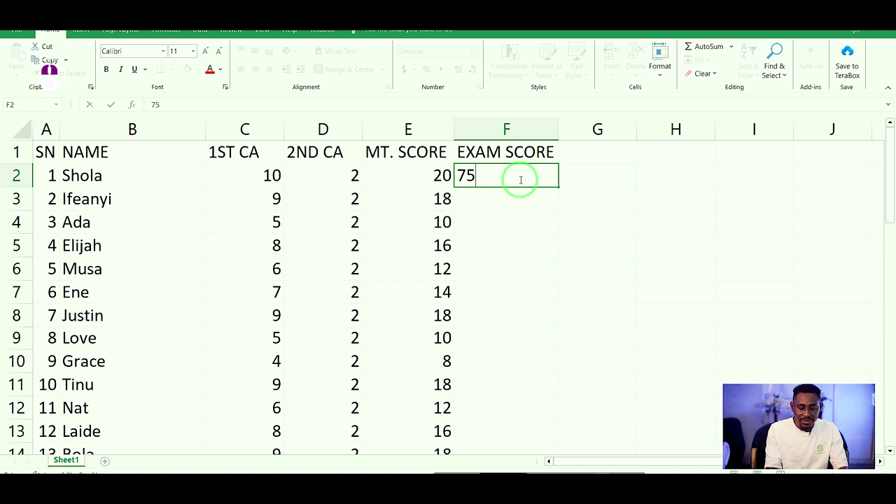
Step: Enter exam scores 75, 65, 24, 56, 78 and 28 in F2 to F7
{"action": "key", "text": "Return"}
{"action": "type", "text": "65"}
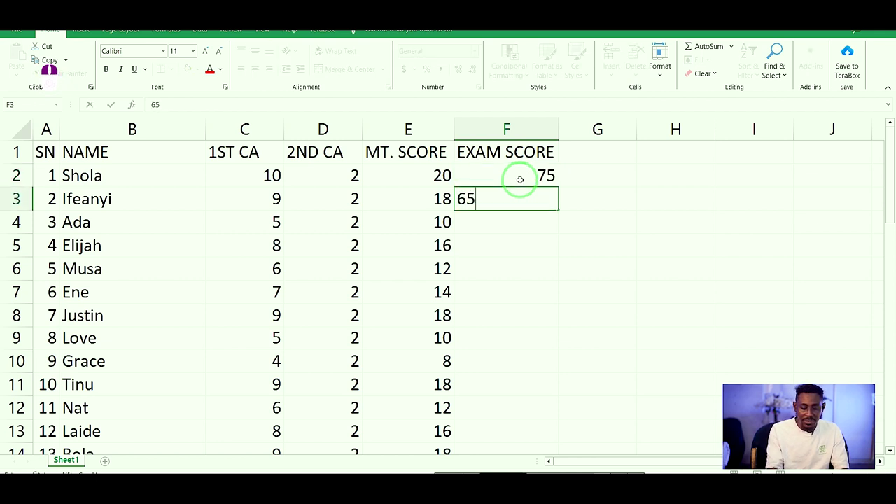
{"action": "key", "text": "Return"}
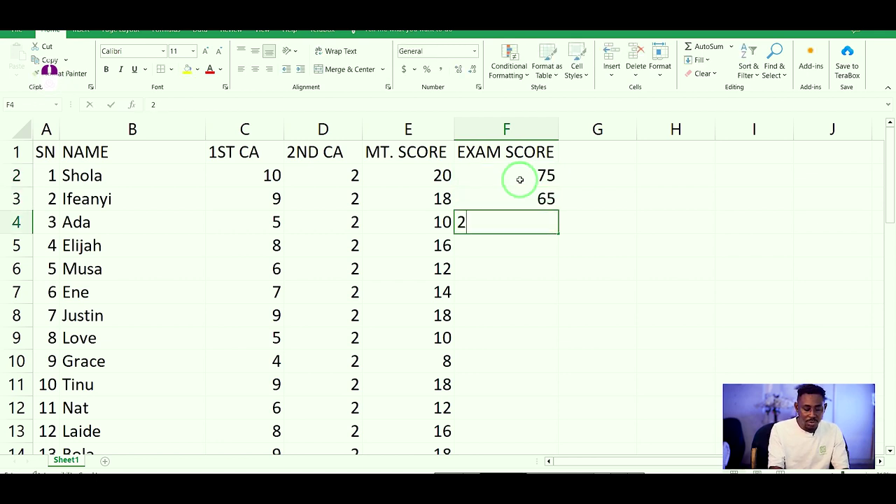
{"action": "type", "text": "24"}
{"action": "key", "text": "Return"}
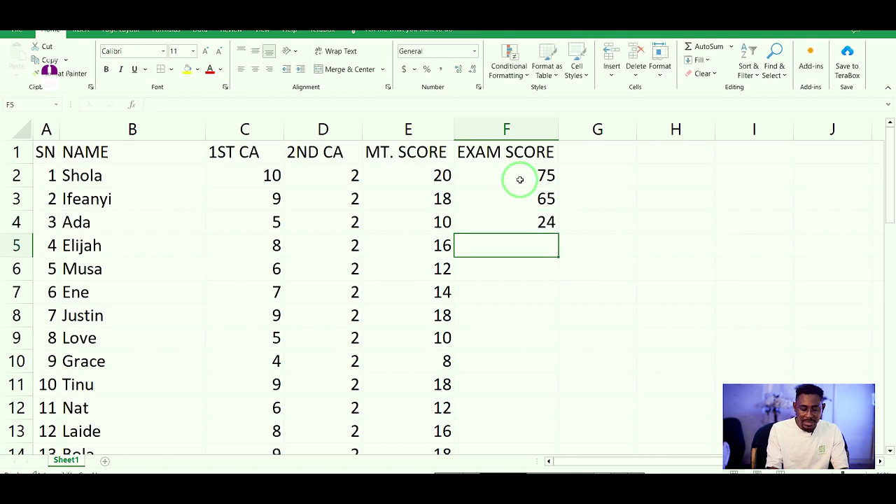
{"action": "type", "text": "56"}
{"action": "key", "text": "Return"}
{"action": "type", "text": "78"}
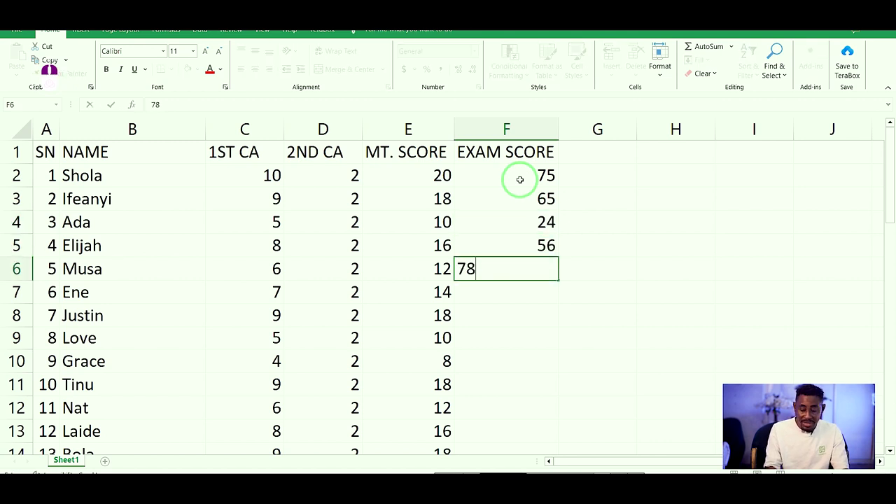
{"action": "key", "text": "Return"}
{"action": "type", "text": "28"}
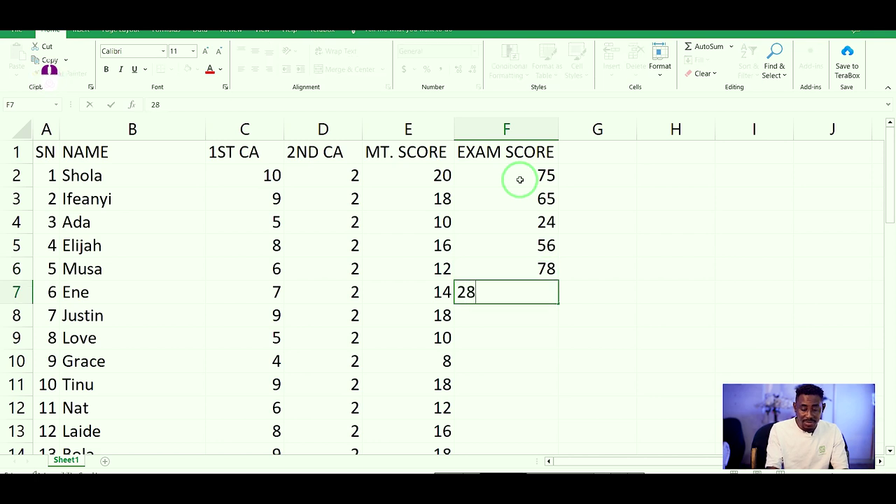
{"action": "key", "text": "Return"}
{"action": "type", "text": "1"}
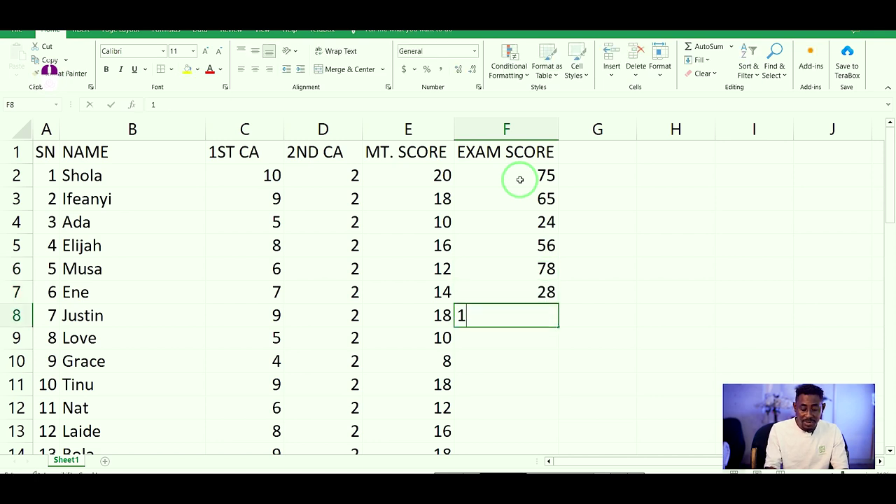
{"action": "type", "text": "9"}
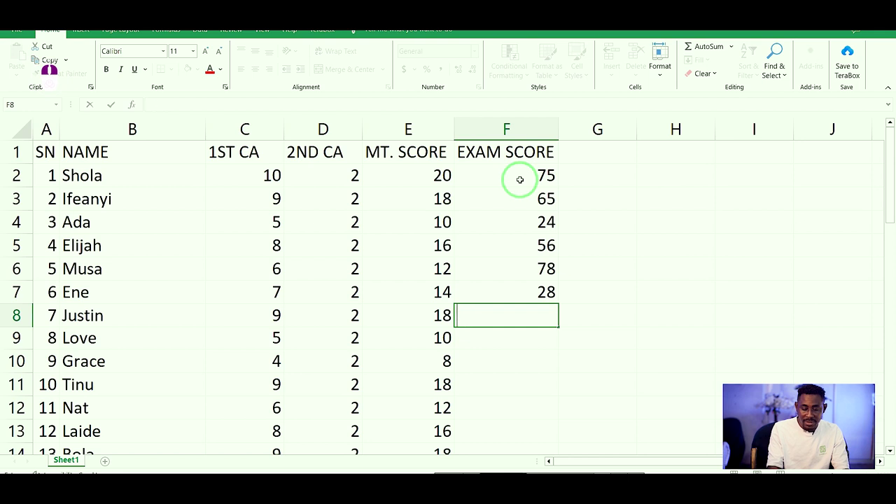
Step: Enter exam scores 89, 67, 45, 60, 80 and 47 in F8 to F13
{"action": "double_click", "coordinate": [529, 311]}
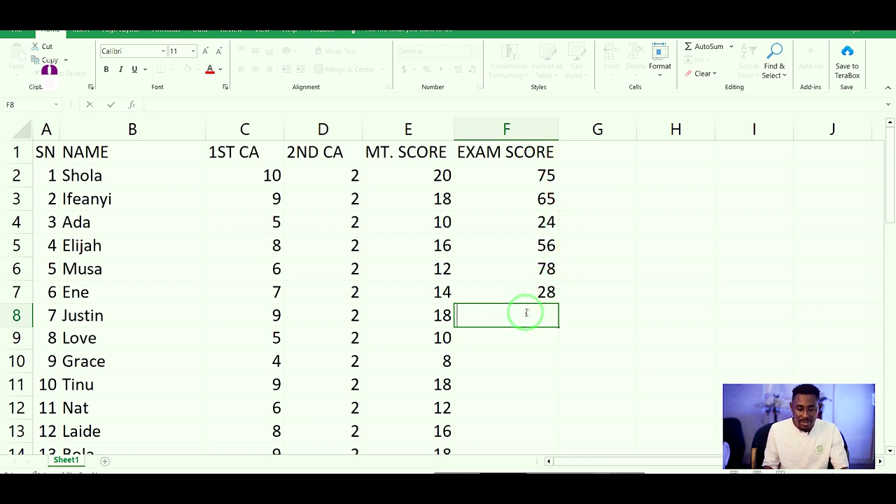
{"action": "type", "text": "89"}
{"action": "left_click", "coordinate": [532, 338]}
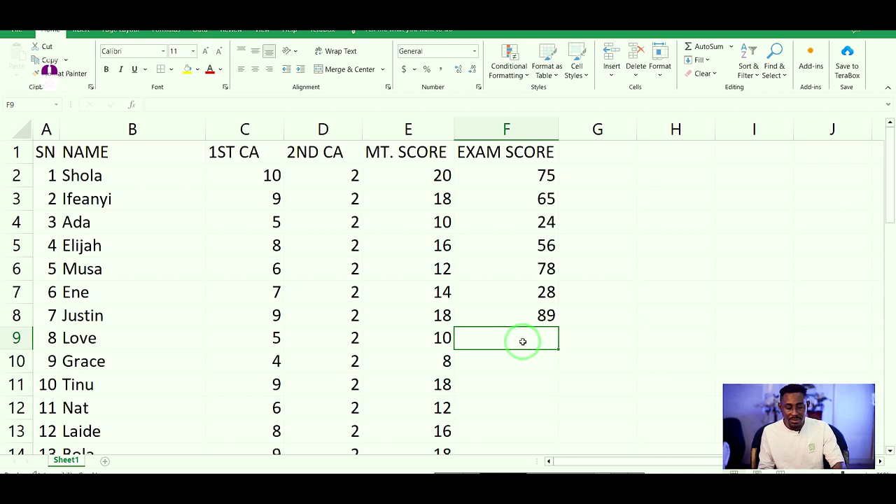
{"action": "type", "text": "67"}
{"action": "left_click", "coordinate": [523, 359]}
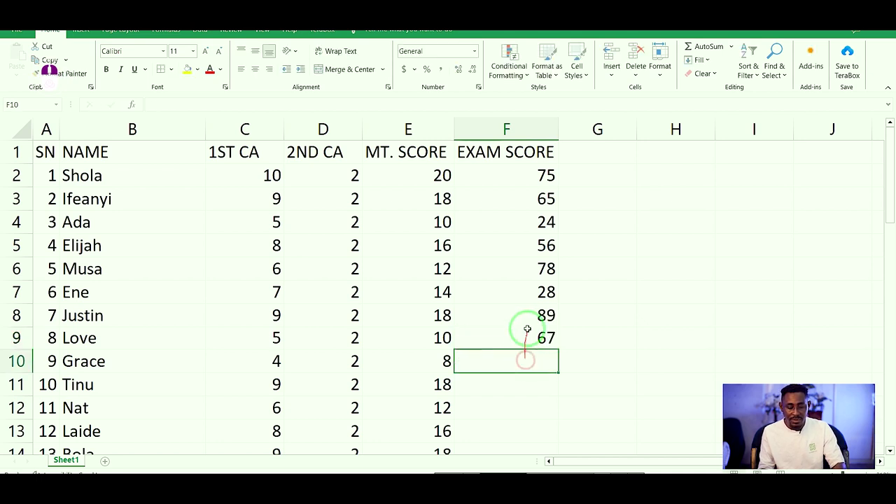
{"action": "type", "text": "9"}
{"action": "key", "text": "BackSpace"}
{"action": "type", "text": "45"}
{"action": "left_click", "coordinate": [524, 390]}
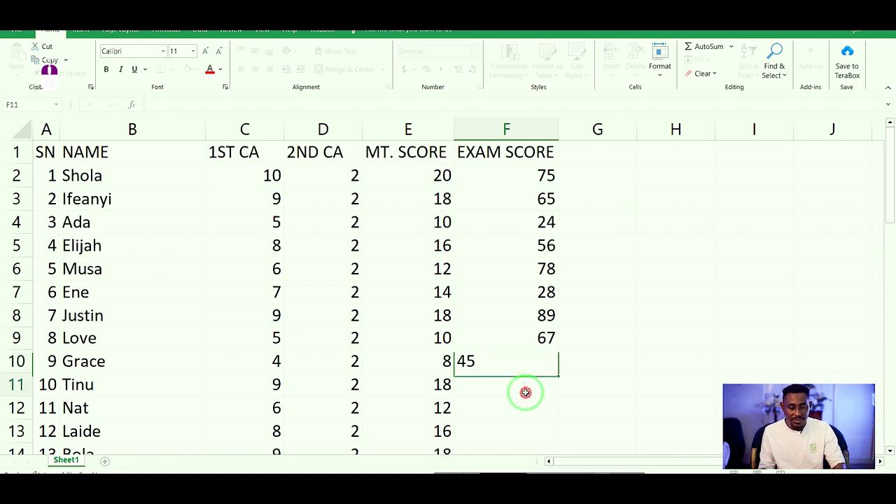
{"action": "type", "text": "60"}
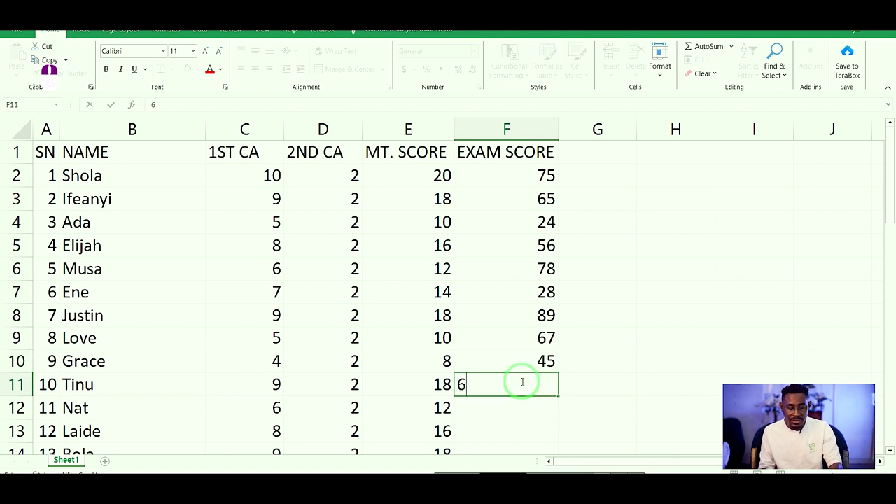
{"action": "left_click", "coordinate": [520, 400]}
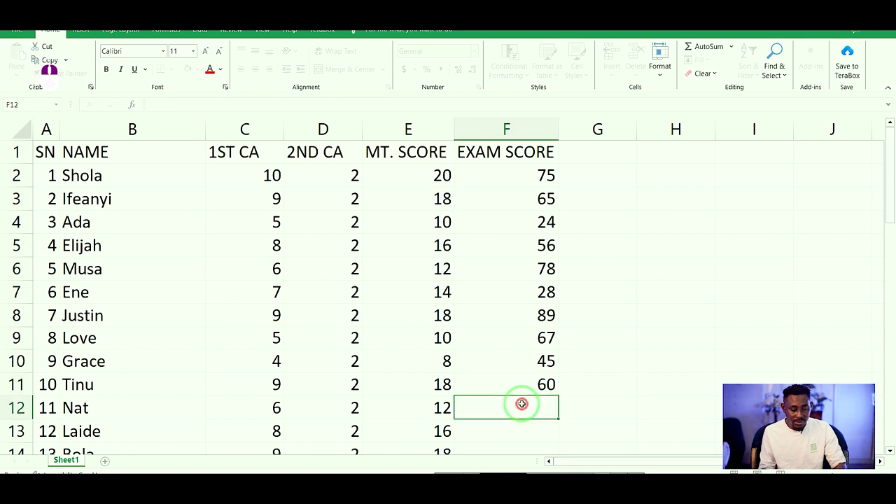
{"action": "type", "text": "80"}
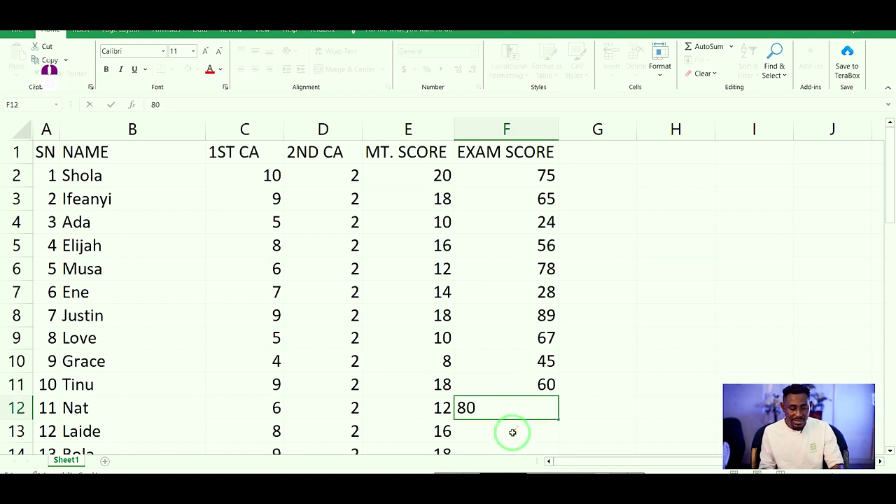
{"action": "left_click", "coordinate": [511, 429]}
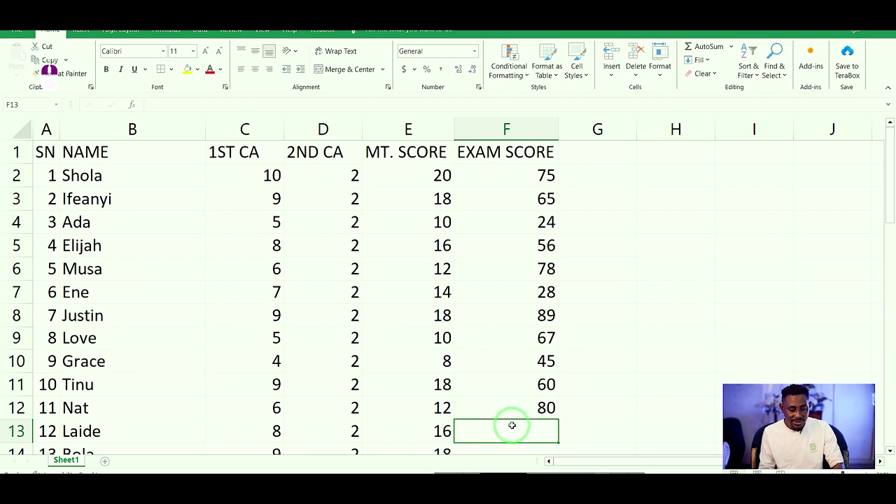
{"action": "type", "text": "47"}
{"action": "left_click", "coordinate": [584, 372]}
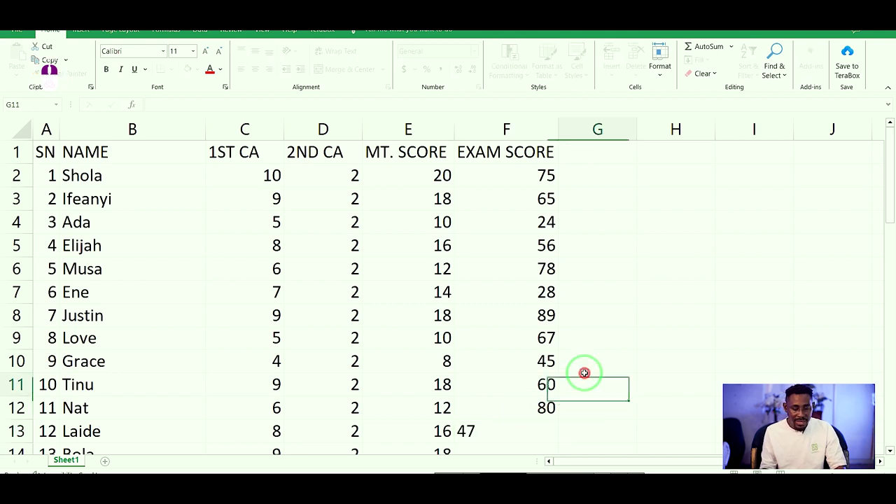
Step: Copy the exam scores in F2:F13 and paste them from F14 downward
{"action": "left_click_drag", "start_coordinate": [517, 174], "coordinate": [529, 384]}
{"action": "right_click", "coordinate": [527, 360]}
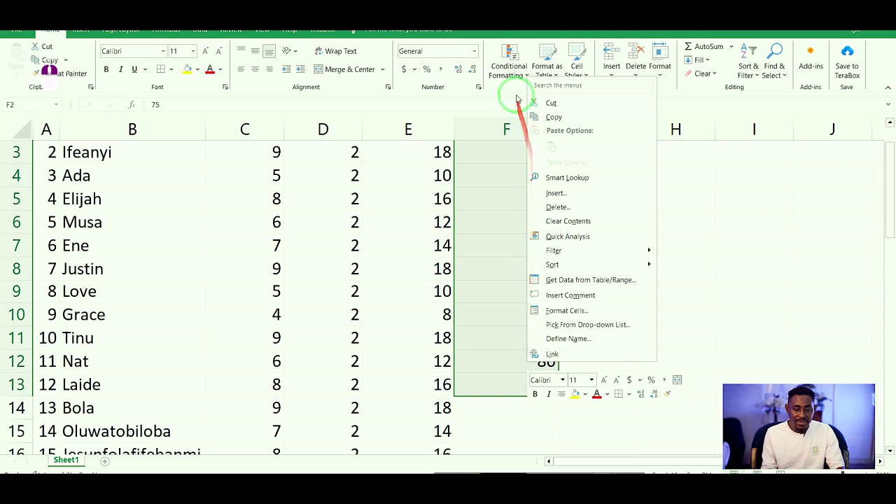
{"action": "left_click", "coordinate": [544, 116]}
{"action": "scroll", "coordinate": [524, 385], "scroll_direction": "up", "scroll_amount": 1}
{"action": "scroll", "coordinate": [521, 420], "scroll_direction": "down", "scroll_amount": 2}
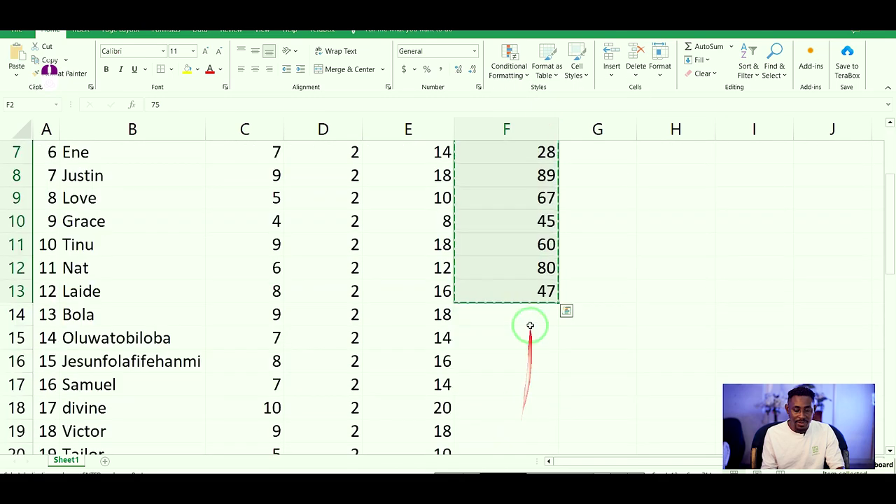
{"action": "right_click", "coordinate": [530, 324]}
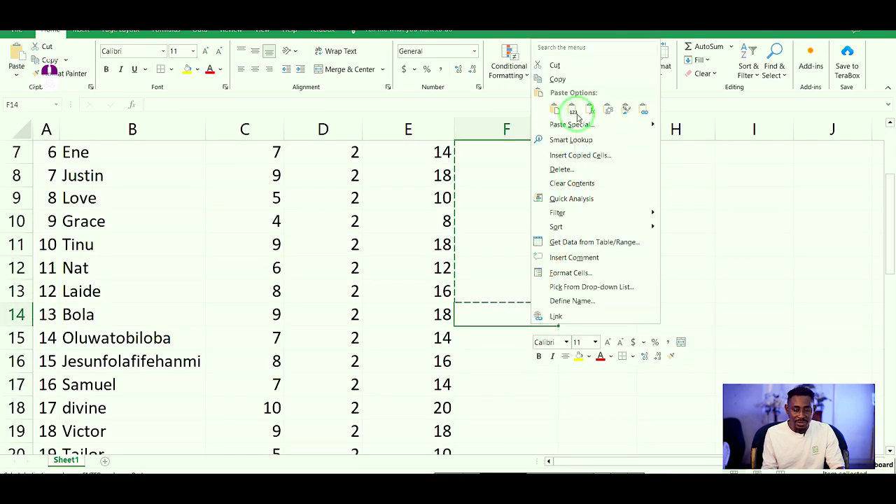
{"action": "left_click", "coordinate": [507, 350]}
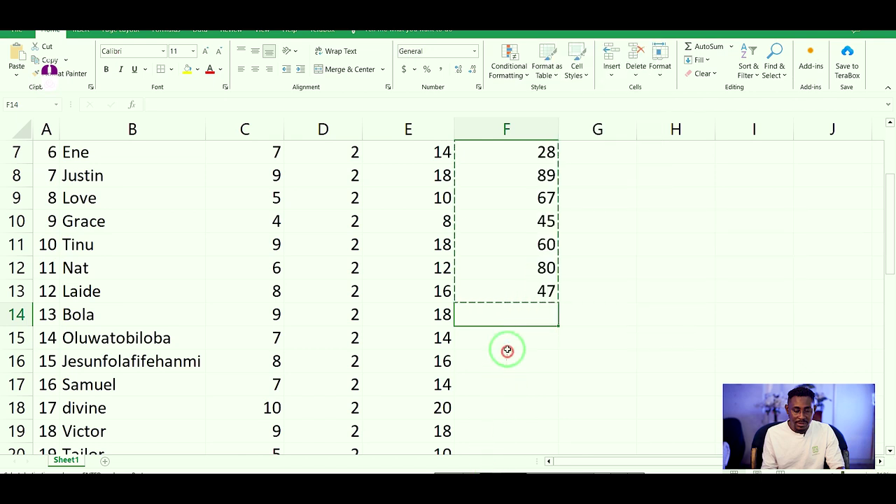
{"action": "right_click", "coordinate": [514, 322]}
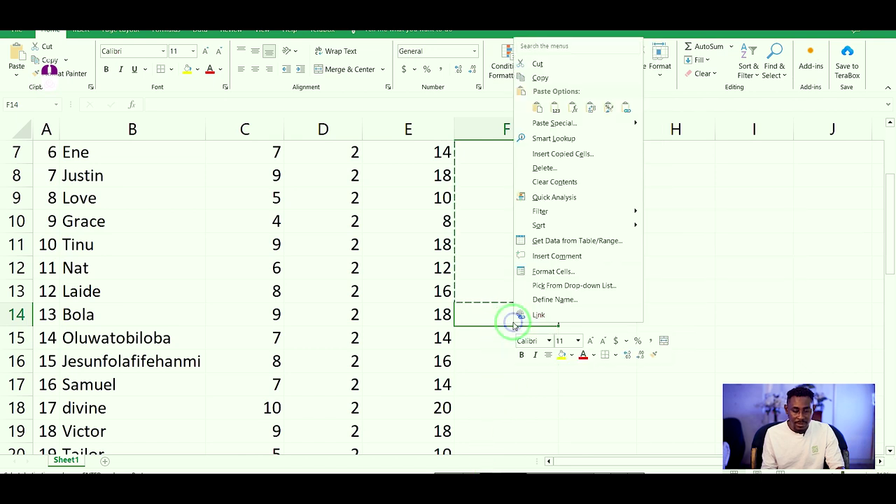
{"action": "left_click", "coordinate": [537, 107]}
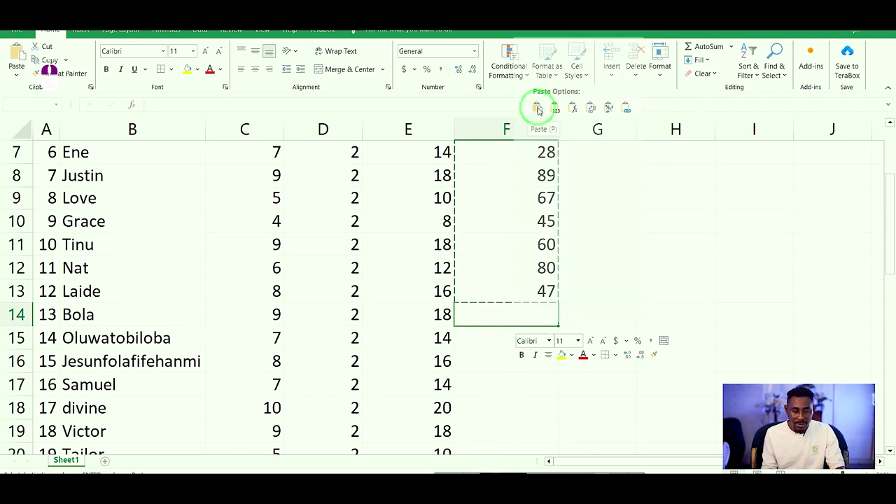
{"action": "left_click", "coordinate": [599, 351]}
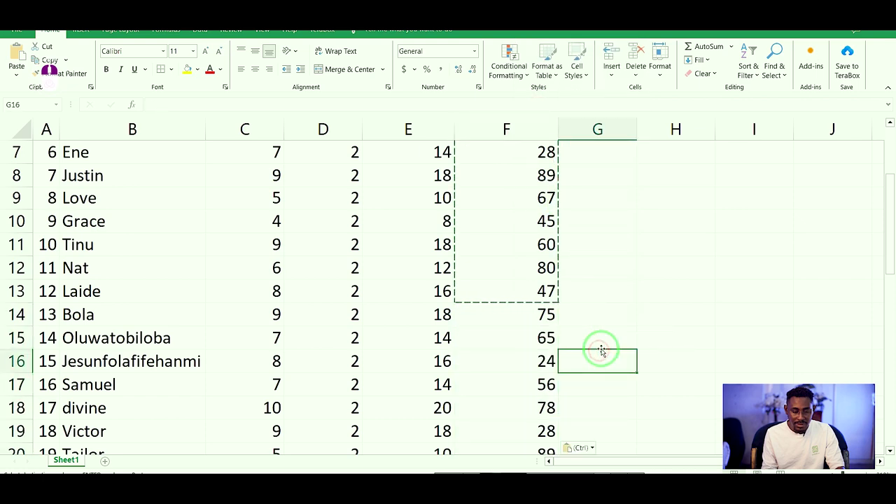
{"action": "scroll", "coordinate": [601, 349], "scroll_direction": "down", "scroll_amount": 5}
Step: Paste the copied exam scores again from F26 downward
{"action": "left_click", "coordinate": [531, 247]}
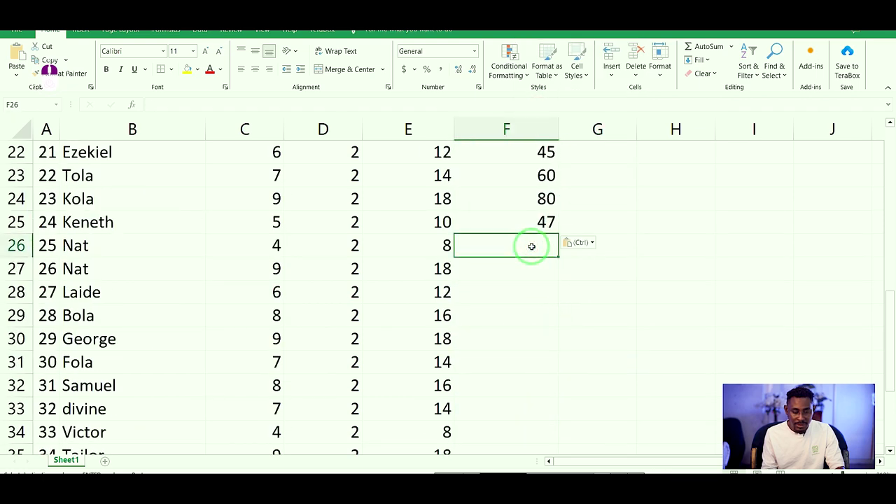
{"action": "right_click", "coordinate": [531, 246]}
{"action": "left_click", "coordinate": [556, 264]}
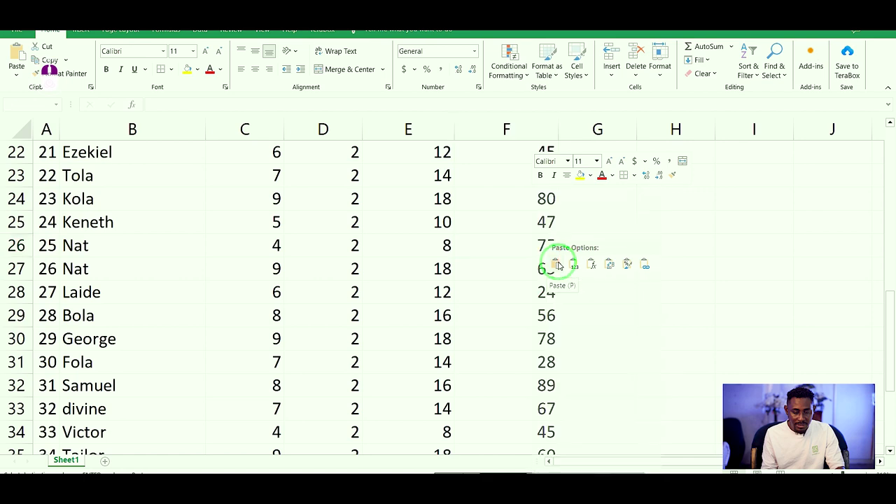
{"action": "left_click", "coordinate": [607, 293]}
{"action": "scroll", "coordinate": [600, 296], "scroll_direction": "down", "scroll_amount": 5}
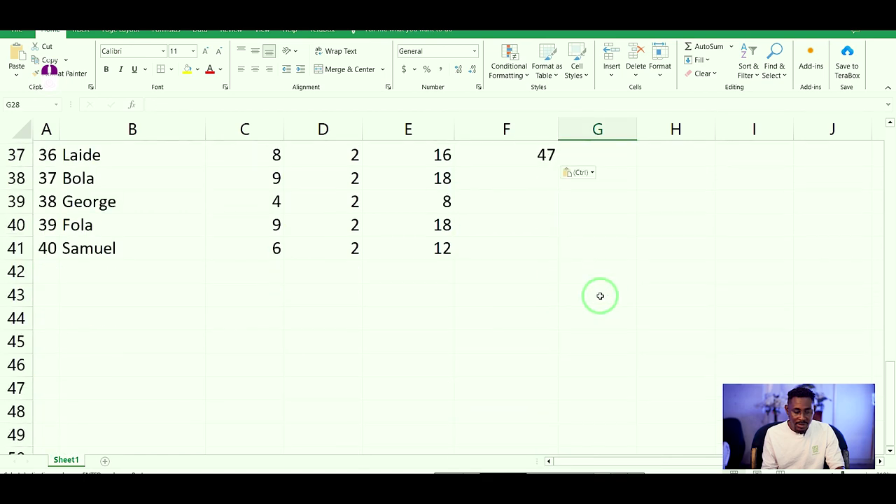
Step: Type exam scores 56, 77, 78 and 67 into F38 to F41
{"action": "left_click", "coordinate": [533, 181]}
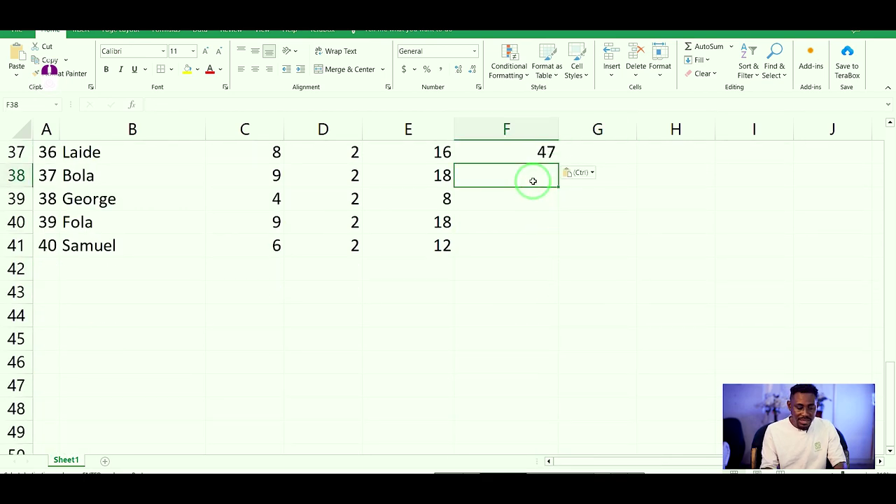
{"action": "type", "text": "56"}
{"action": "key", "text": "Return"}
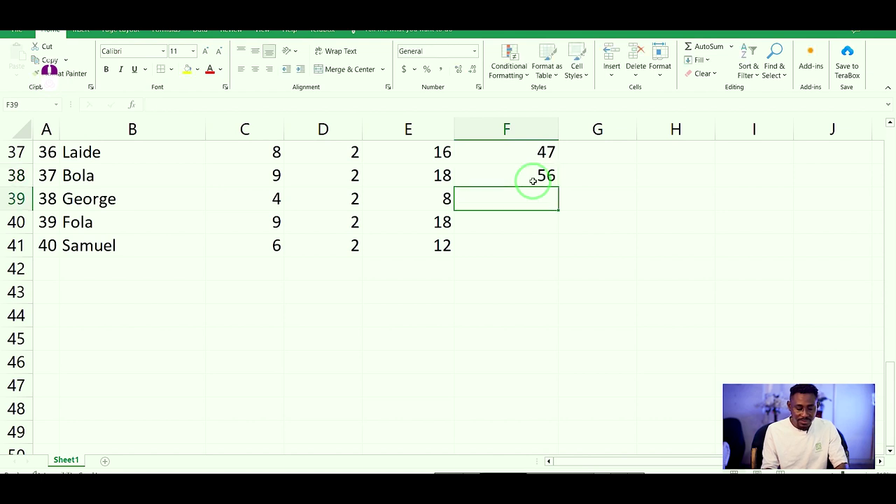
{"action": "type", "text": "77"}
{"action": "key", "text": "Return"}
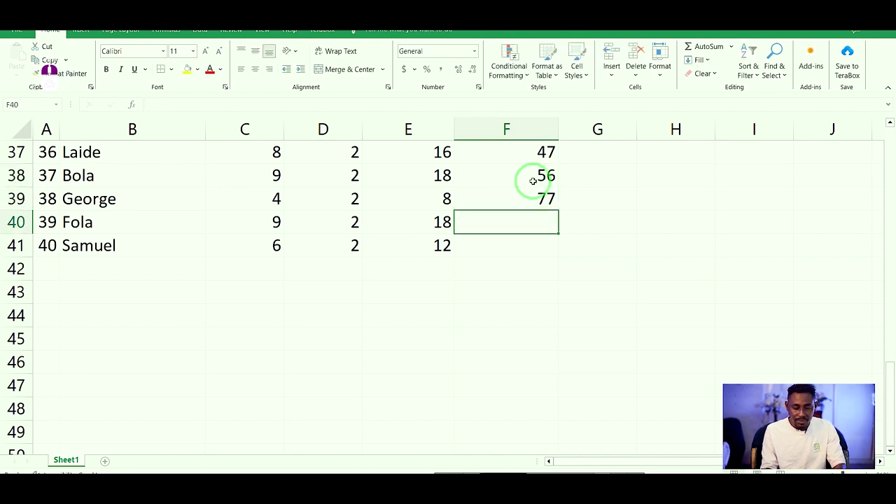
{"action": "type", "text": "78"}
{"action": "key", "text": "Return"}
{"action": "type", "text": "67"}
{"action": "key", "text": "Return"}
{"action": "left_click", "coordinate": [639, 267]}
{"action": "scroll", "coordinate": [629, 266], "scroll_direction": "up", "scroll_amount": 5}
{"action": "scroll", "coordinate": [629, 266], "scroll_direction": "up", "scroll_amount": 7}
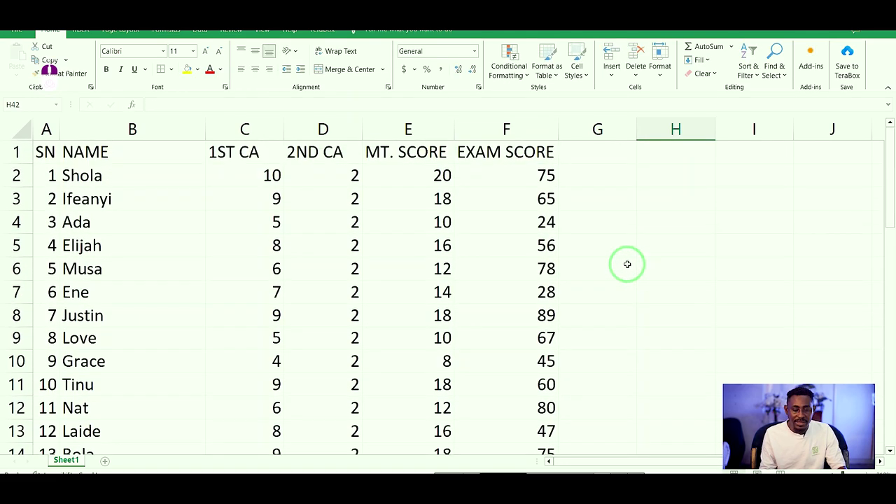
{"action": "left_click", "coordinate": [585, 152]}
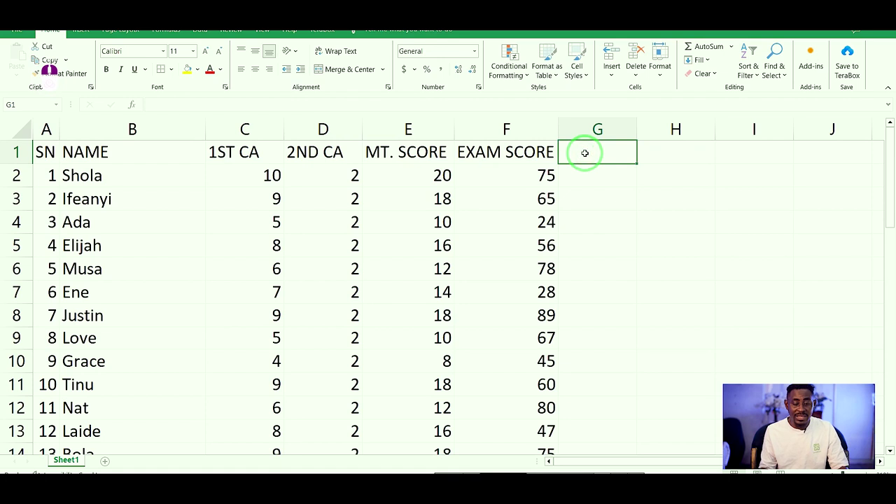
{"action": "type", "text": "fU"}
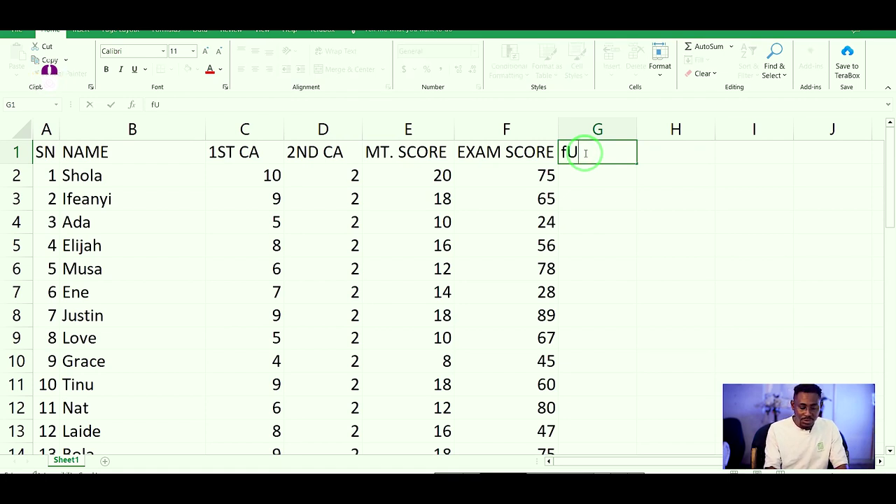
{"action": "key", "text": "BackSpace"}
{"action": "key", "text": "BackSpace"}
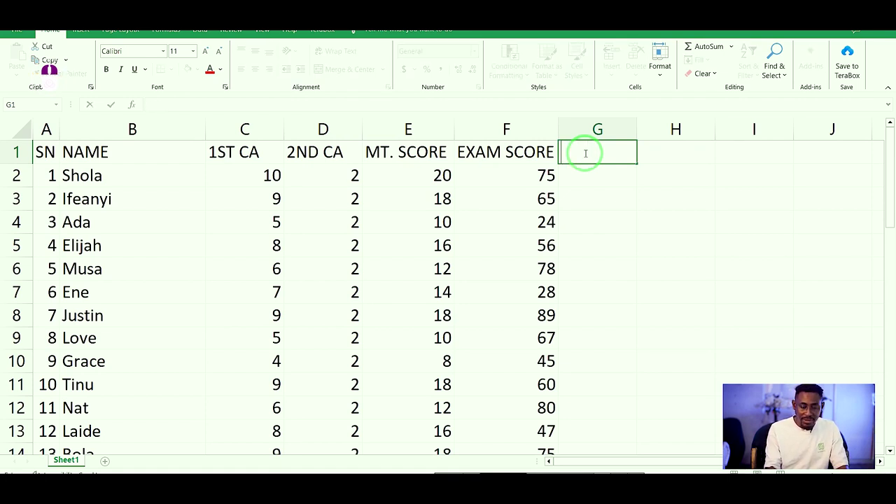
{"action": "type", "text": "FULL"}
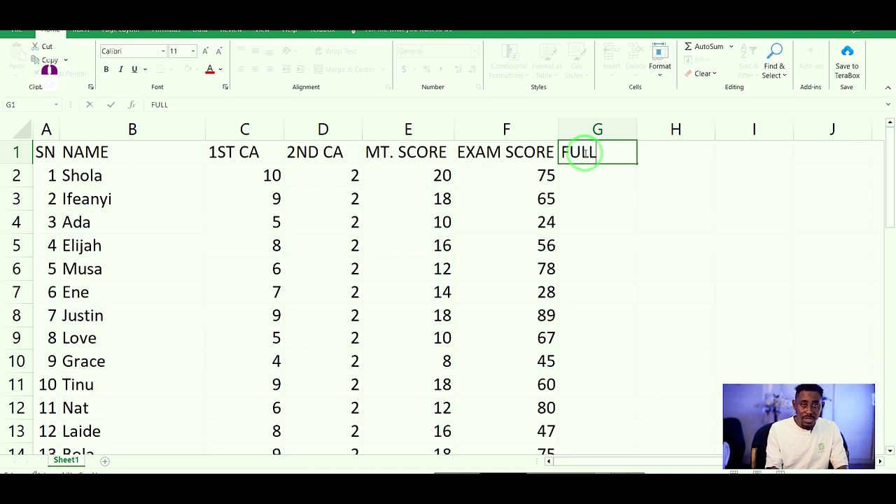
{"action": "type", "text": " SCORE"}
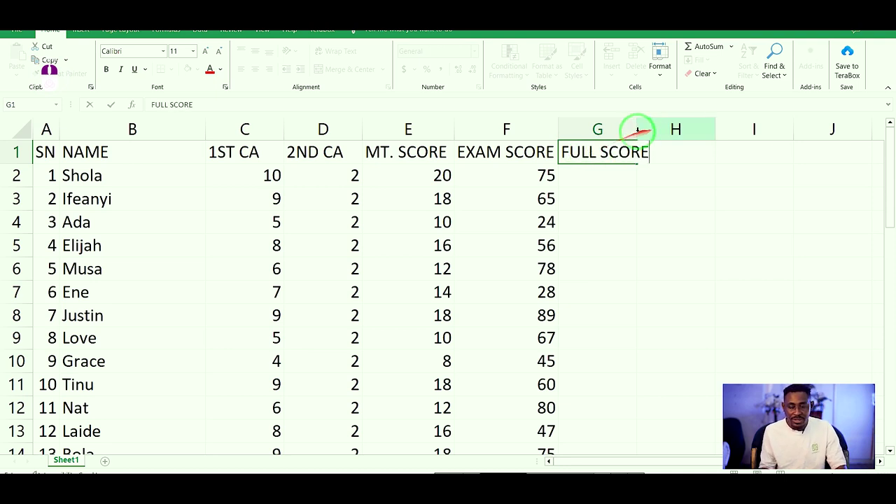
{"action": "double_click", "coordinate": [637, 131]}
{"action": "left_click", "coordinate": [649, 237]}
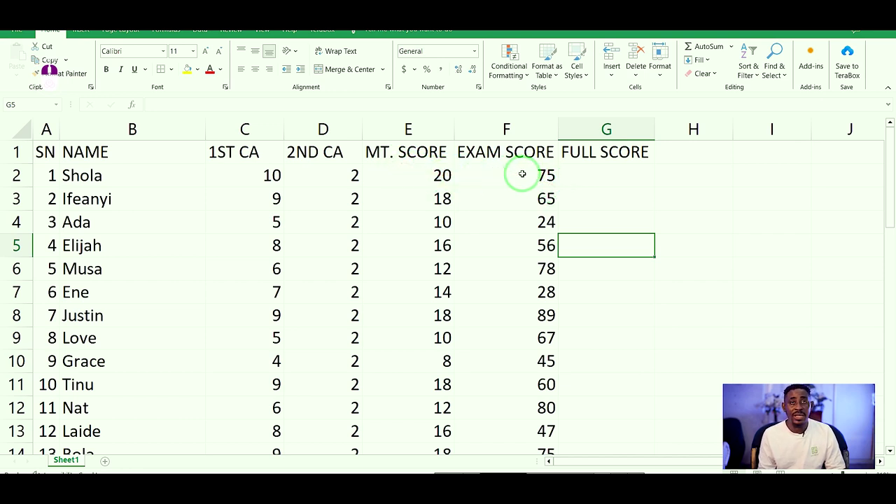
{"action": "left_click", "coordinate": [575, 178]}
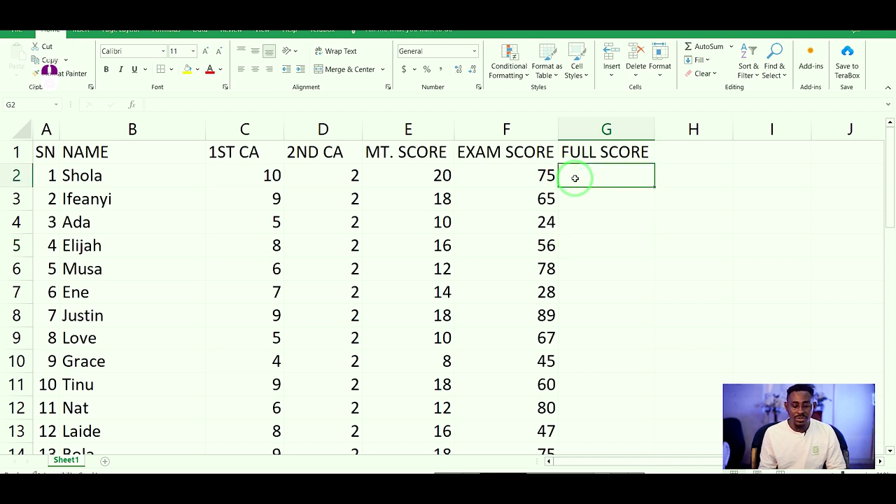
Step: Enter =E2+F2 in G2 to get the first full score, 95
{"action": "type", "text": "="}
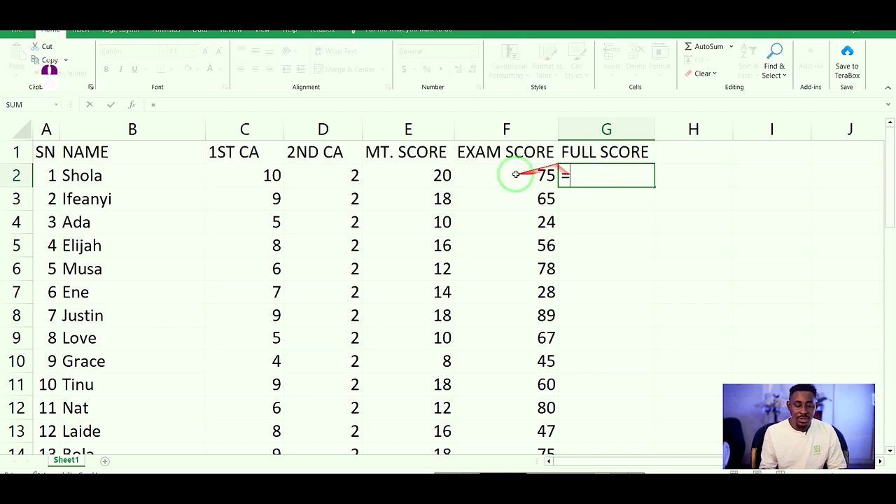
{"action": "left_click", "coordinate": [415, 175]}
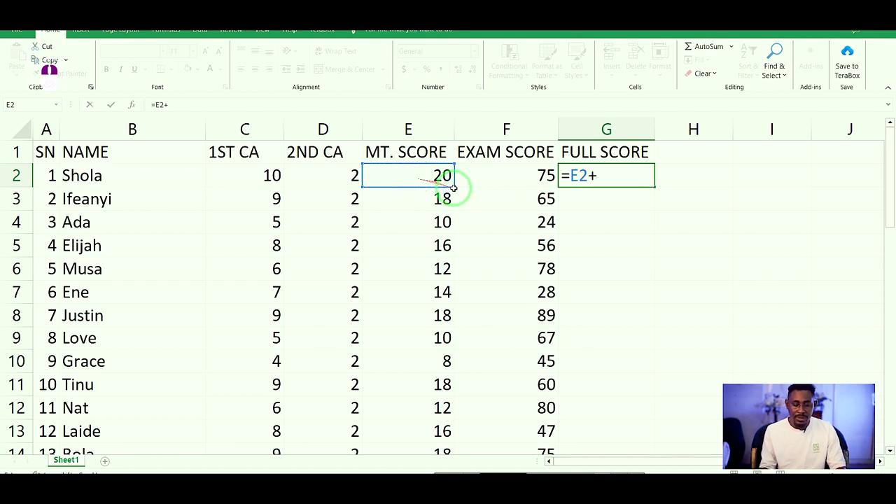
{"action": "left_click", "coordinate": [497, 179]}
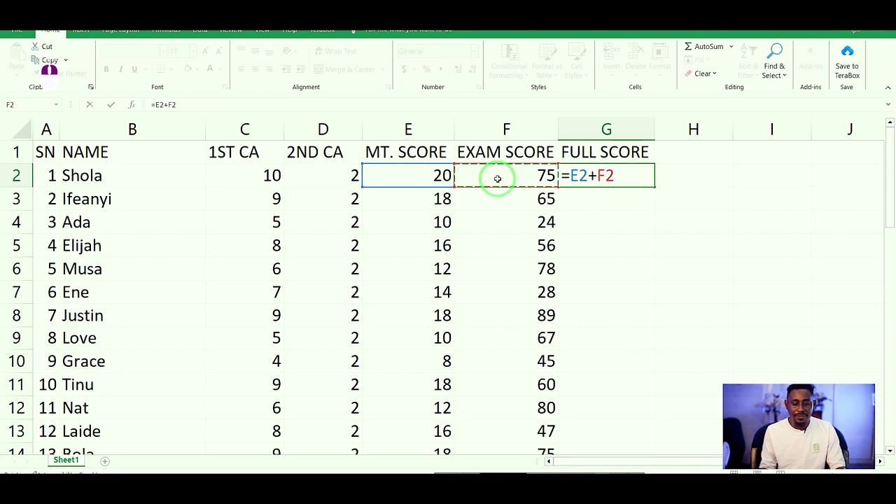
{"action": "key", "text": "Return"}
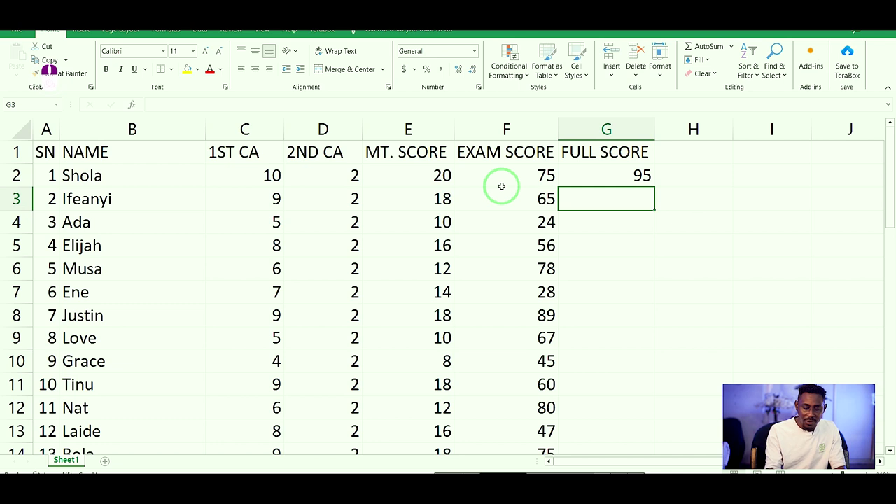
Step: Enter =E3+F3 in G3 to get the second full score, 83
{"action": "type", "text": "="}
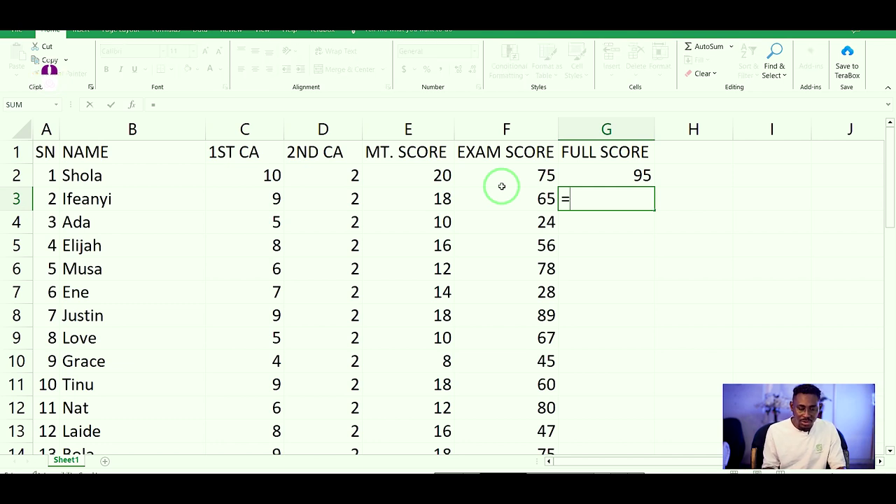
{"action": "left_click", "coordinate": [427, 198]}
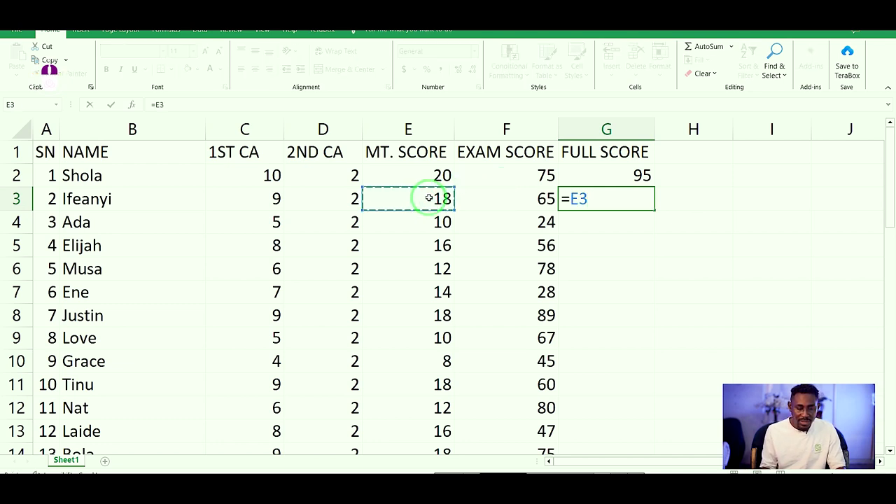
{"action": "type", "text": "+"}
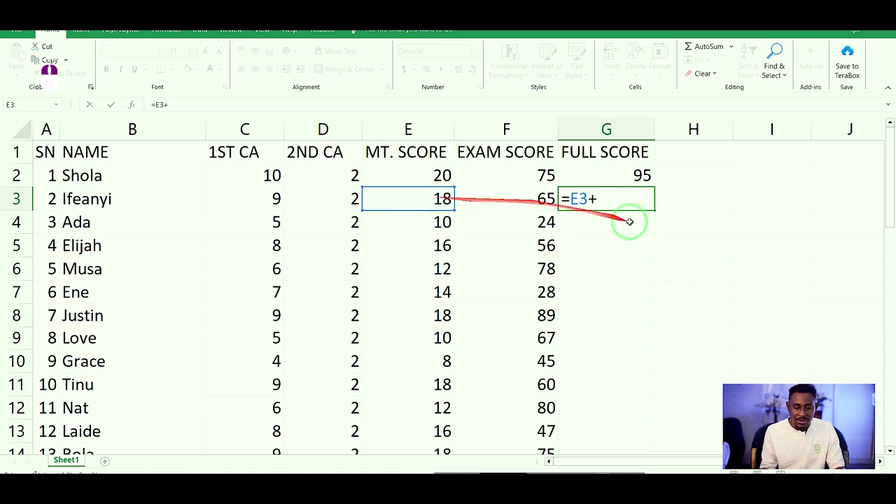
{"action": "left_click", "coordinate": [516, 200]}
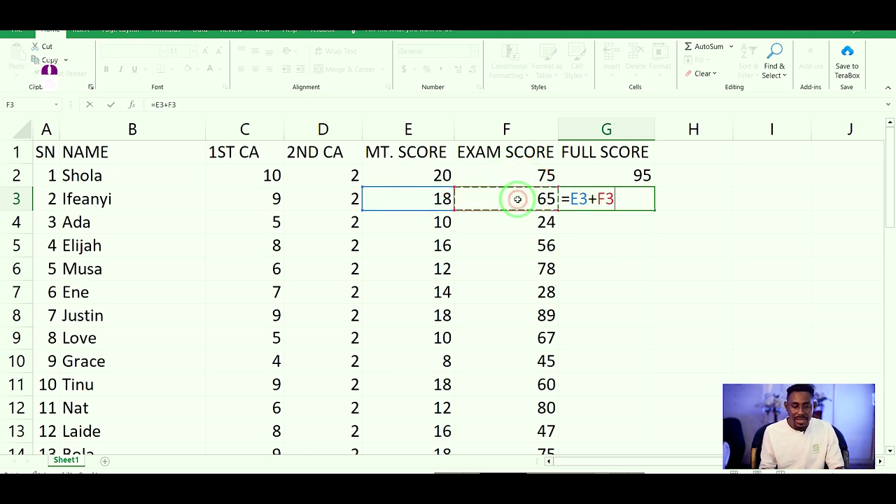
{"action": "key", "text": "Return"}
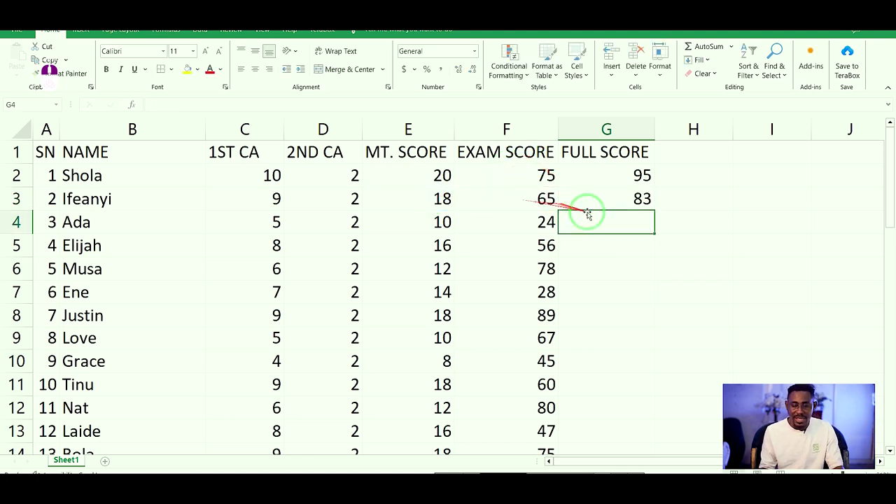
{"action": "left_click", "coordinate": [687, 217]}
Step: Autofill the G2:G3 addition formulas down column G, then undo the fill
{"action": "left_click_drag", "start_coordinate": [629, 180], "coordinate": [636, 200]}
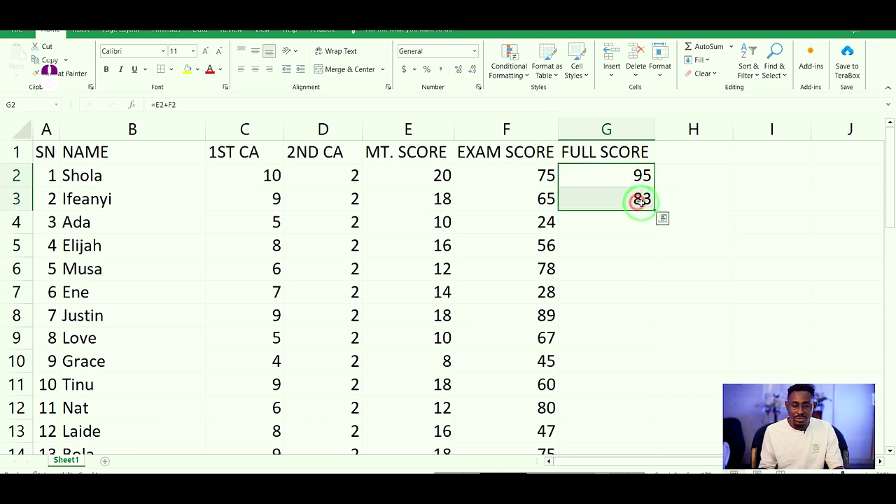
{"action": "double_click", "coordinate": [656, 210]}
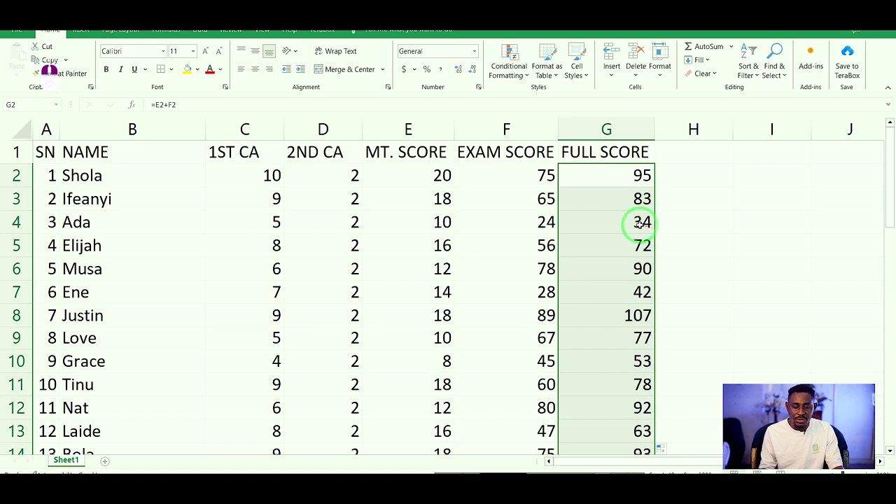
{"action": "scroll", "coordinate": [644, 227], "scroll_direction": "down", "scroll_amount": 11}
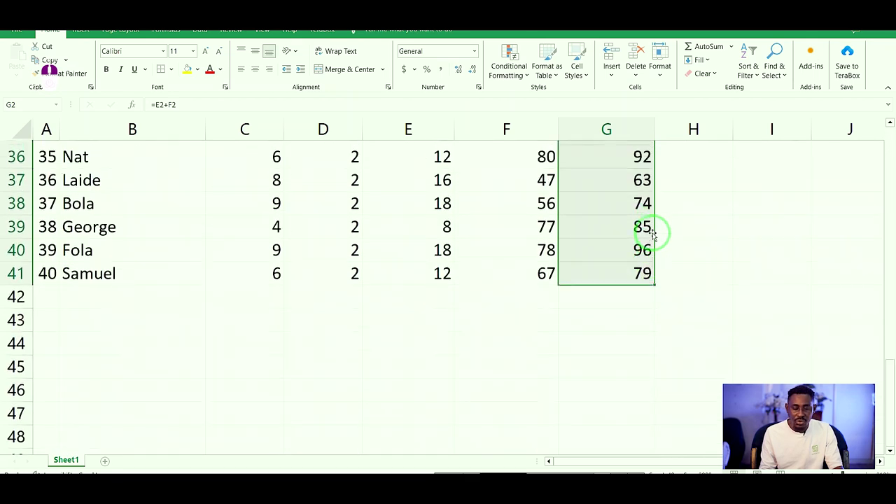
{"action": "scroll", "coordinate": [645, 228], "scroll_direction": "up", "scroll_amount": 12}
{"action": "left_click", "coordinate": [688, 204]}
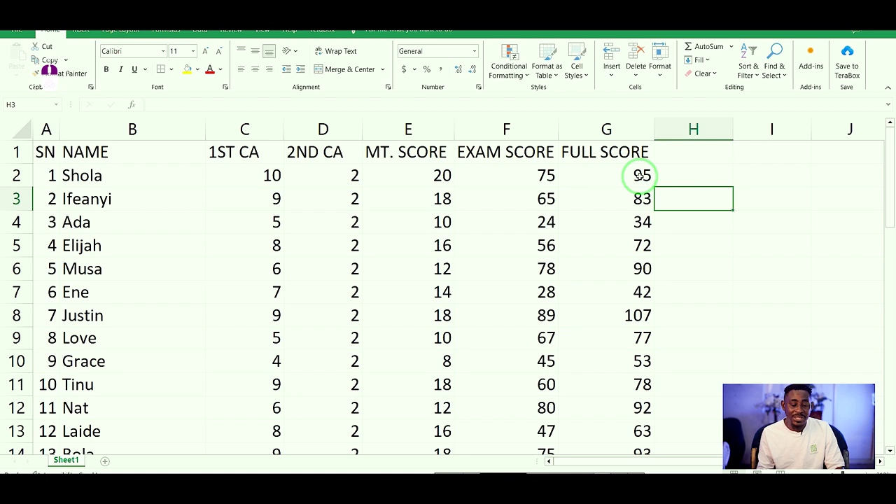
{"action": "key", "text": "ctrl+z"}
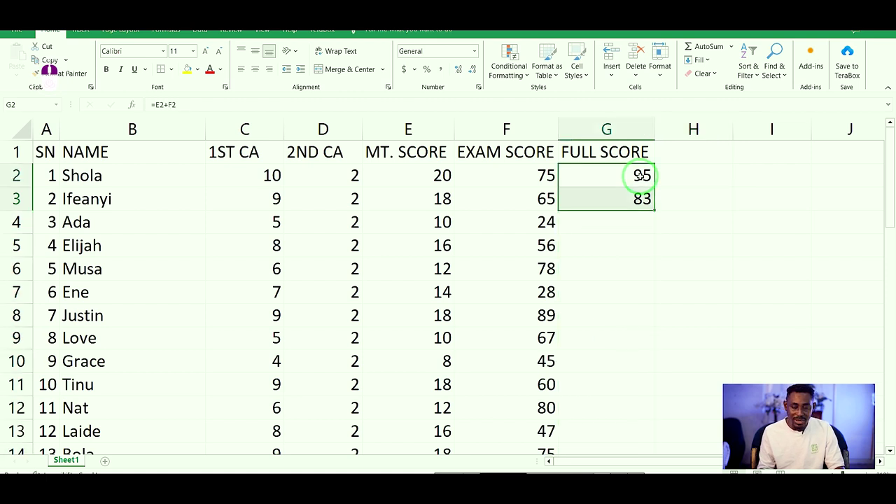
Step: Undo the G2 and G3 formulas, then AutoSum E2:F2 into FULL SCORE
{"action": "key", "text": "ctrl+z"}
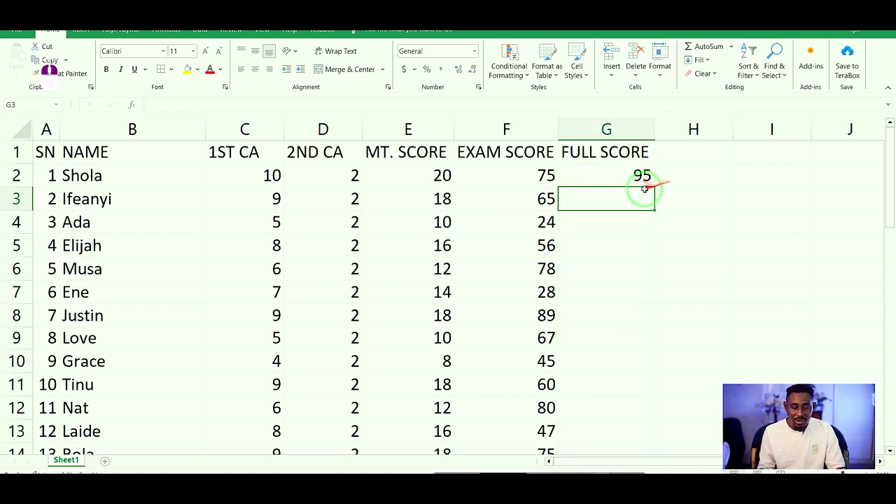
{"action": "left_click", "coordinate": [634, 176]}
{"action": "key", "text": "ctrl+z"}
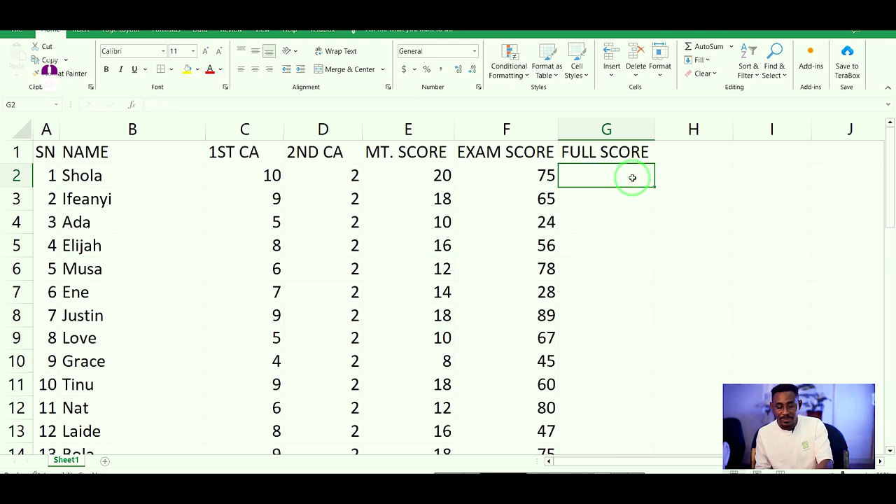
{"action": "left_click", "coordinate": [658, 218]}
{"action": "left_click_drag", "start_coordinate": [408, 178], "coordinate": [496, 182]}
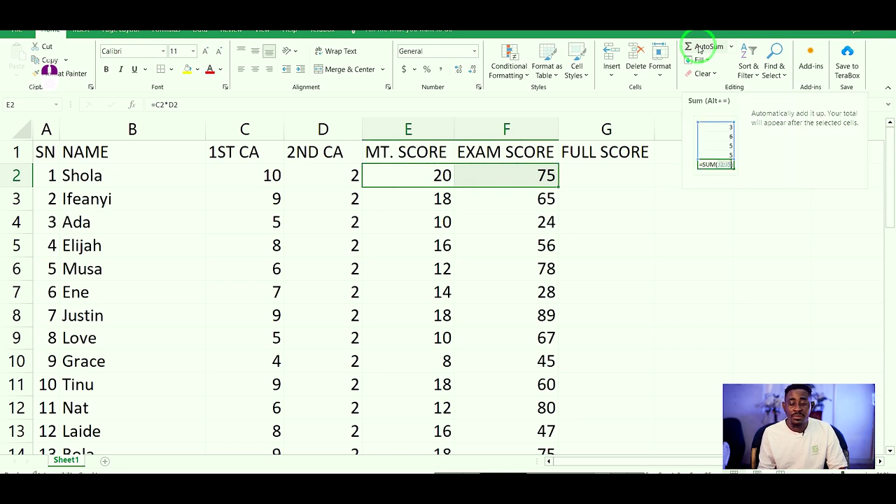
{"action": "left_click", "coordinate": [698, 48]}
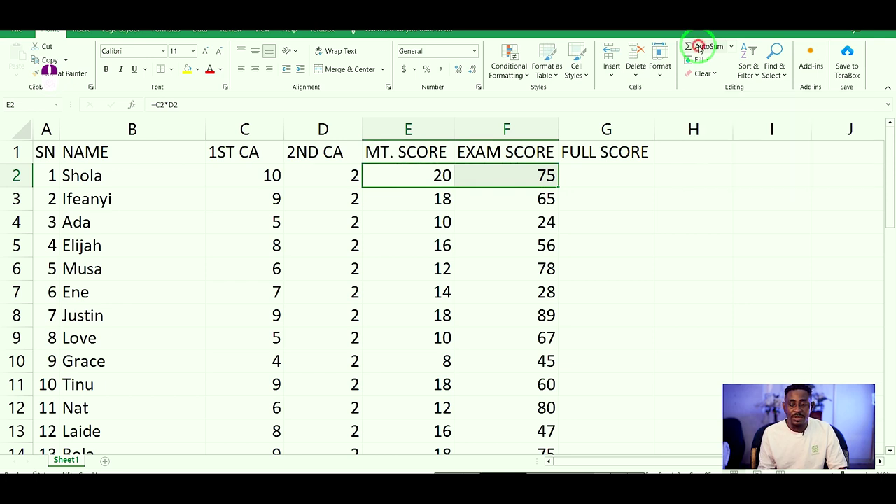
Step: AutoSum the second student's E3:F3 scores into FULL SCORE
{"action": "left_click", "coordinate": [718, 293]}
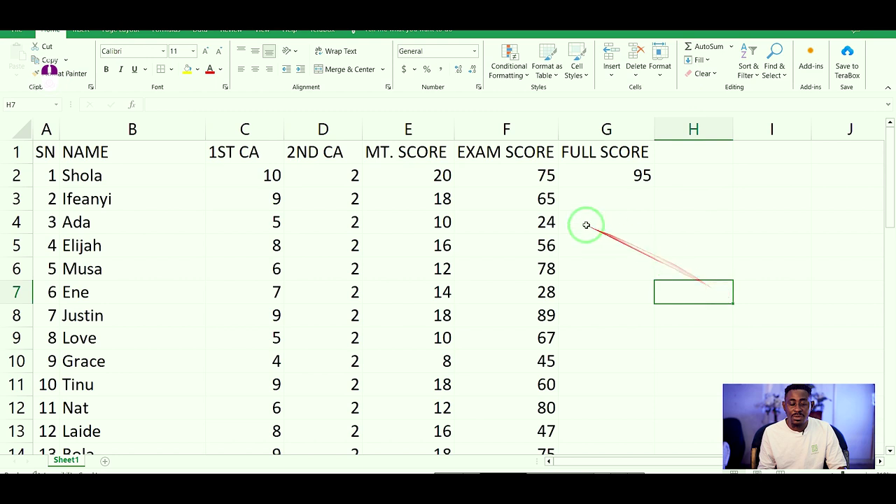
{"action": "left_click_drag", "start_coordinate": [424, 200], "coordinate": [517, 195]}
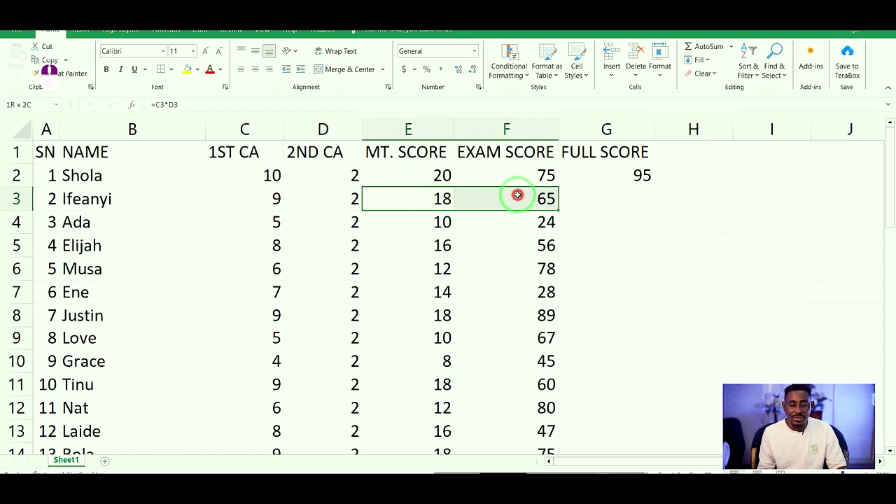
{"action": "left_click", "coordinate": [697, 46]}
{"action": "left_click", "coordinate": [670, 266]}
Step: Autofill the G2:G3 SUM formulas down to row 41
{"action": "left_click_drag", "start_coordinate": [636, 175], "coordinate": [658, 208]}
{"action": "double_click", "coordinate": [655, 210]}
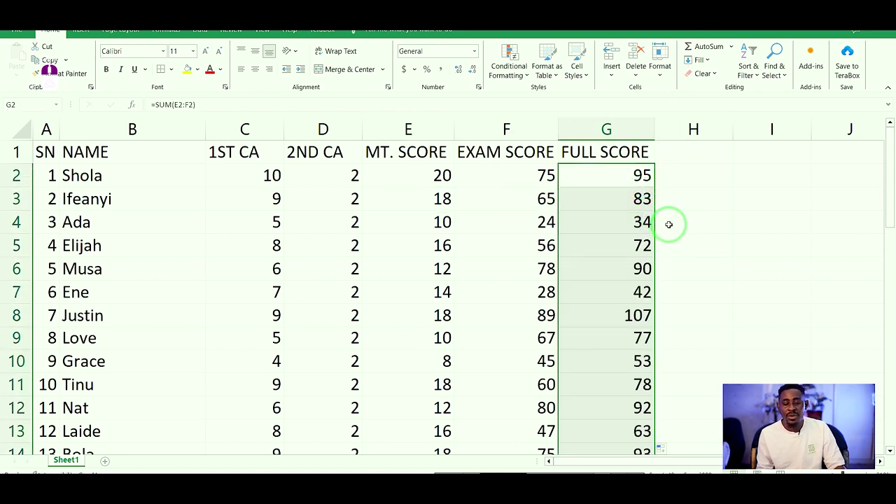
{"action": "scroll", "coordinate": [678, 213], "scroll_direction": "down", "scroll_amount": 7}
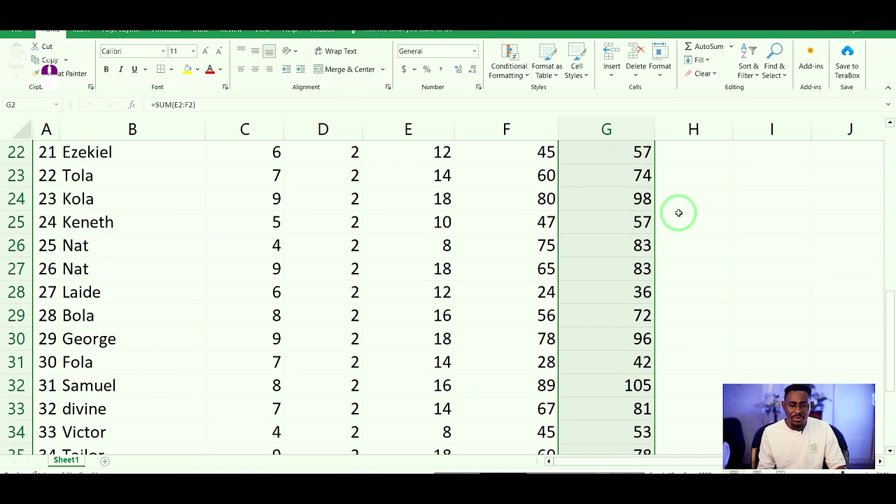
{"action": "scroll", "coordinate": [678, 213], "scroll_direction": "down", "scroll_amount": 5}
{"action": "scroll", "coordinate": [678, 213], "scroll_direction": "up", "scroll_amount": 12}
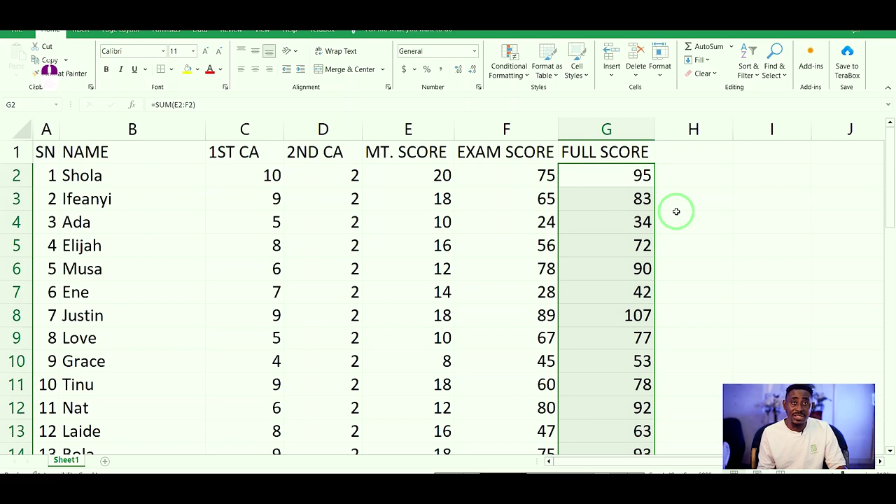
{"action": "scroll", "coordinate": [676, 211], "scroll_direction": "down", "scroll_amount": 15}
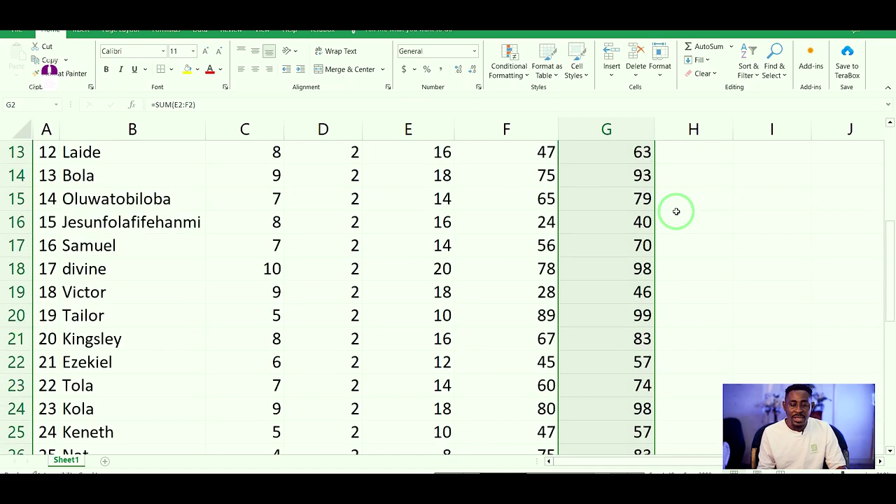
{"action": "scroll", "coordinate": [676, 211], "scroll_direction": "up", "scroll_amount": 3}
{"action": "scroll", "coordinate": [676, 211], "scroll_direction": "up", "scroll_amount": 2}
{"action": "scroll", "coordinate": [676, 211], "scroll_direction": "down", "scroll_amount": 2}
Step: Type CLASS AVERAGE in H42 and merge and centre it across H42:I42
{"action": "left_click", "coordinate": [685, 279]}
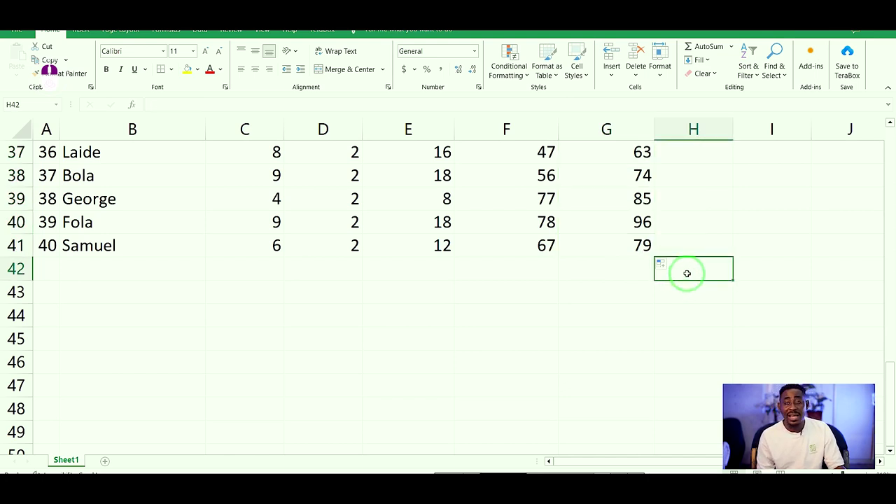
{"action": "type", "text": "c"}
{"action": "key", "text": "BackSpace"}
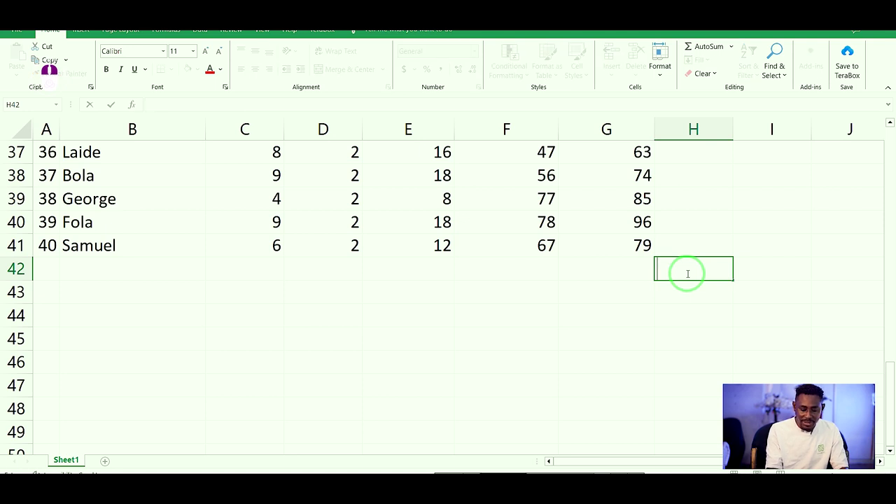
{"action": "type", "text": "CLASS"}
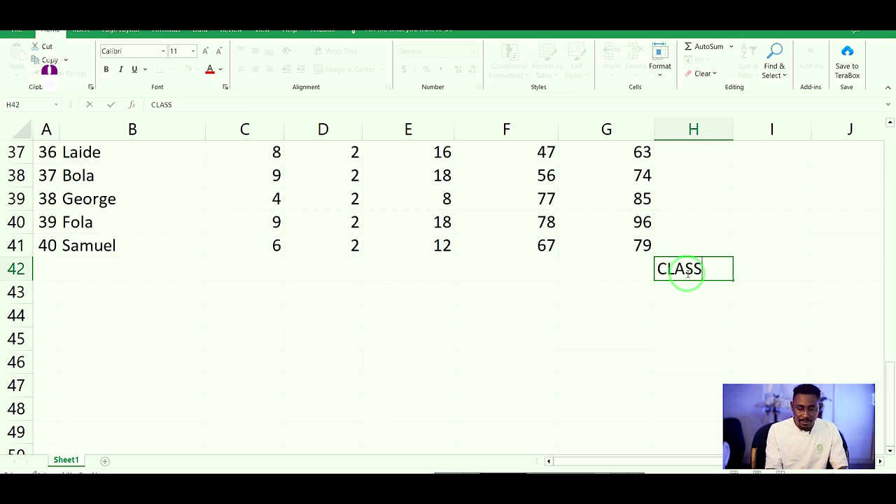
{"action": "type", "text": " AVV"}
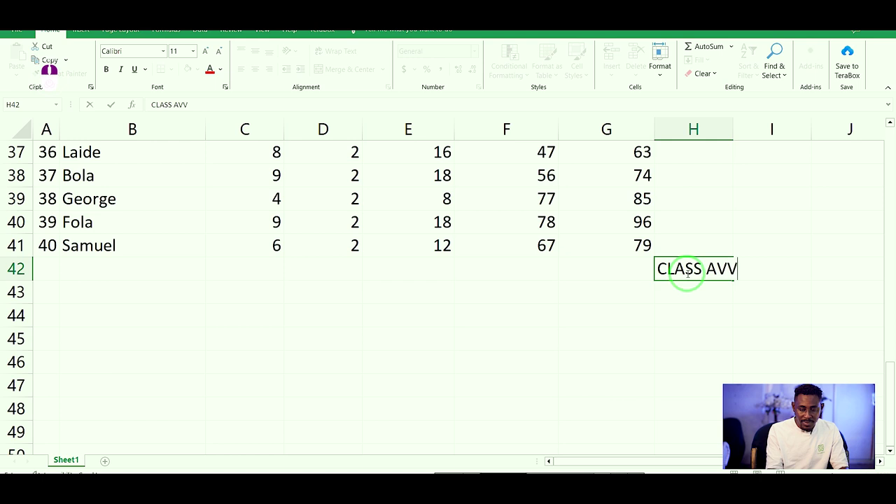
{"action": "key", "text": "BackSpace"}
{"action": "type", "text": "EREG"}
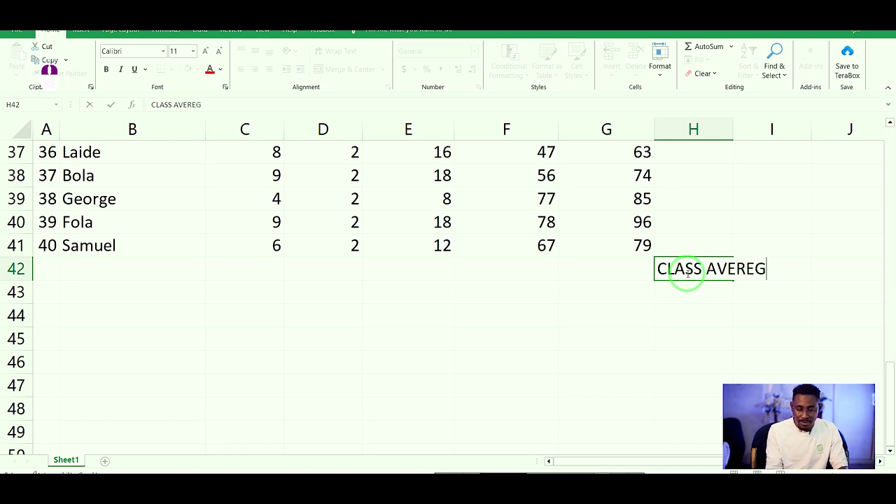
{"action": "key", "text": "BackSpace"}
{"action": "key", "text": "BackSpace"}
{"action": "type", "text": "AGE"}
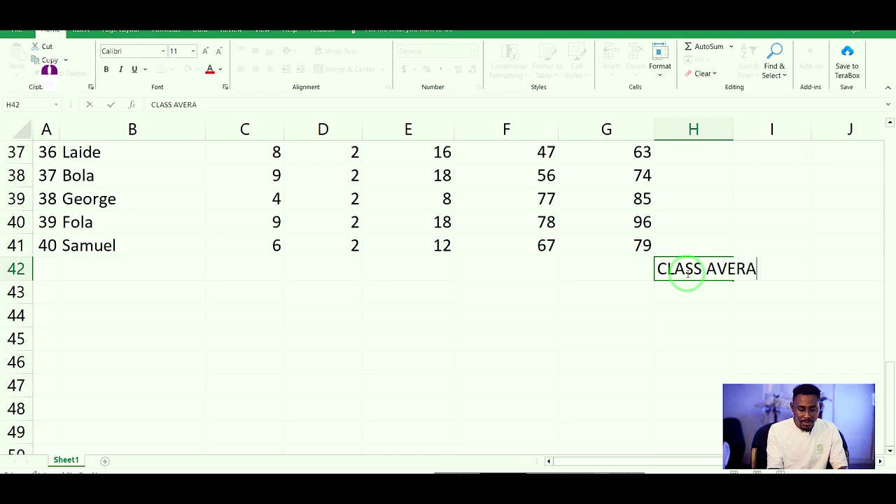
{"action": "left_click", "coordinate": [722, 309]}
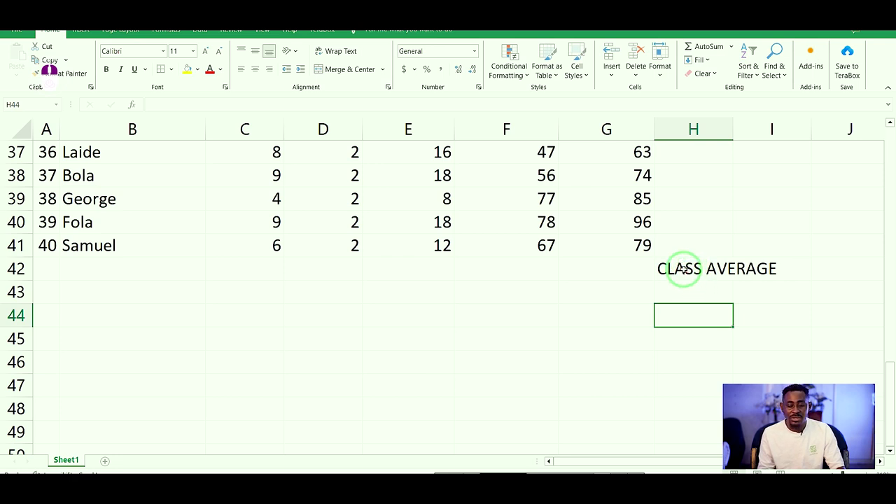
{"action": "left_click_drag", "start_coordinate": [670, 266], "coordinate": [751, 273]}
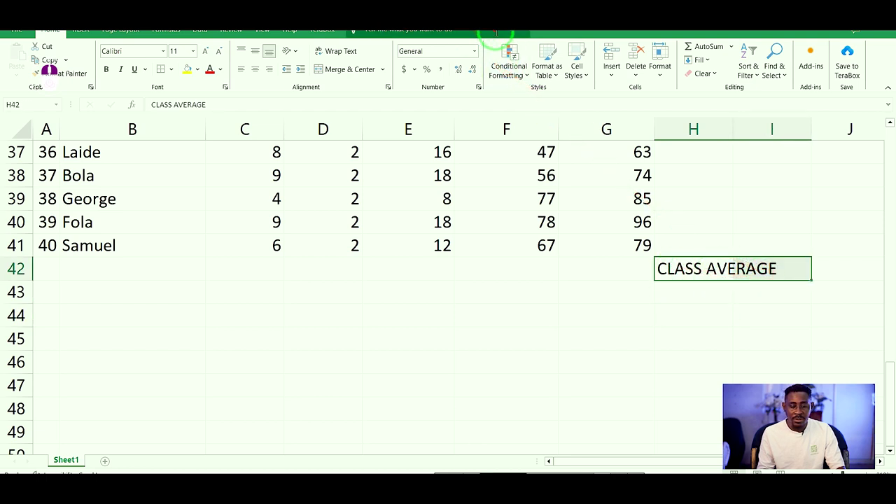
{"action": "left_click", "coordinate": [333, 67]}
Step: Undo the merge and clear the label from H42
{"action": "left_click", "coordinate": [552, 298]}
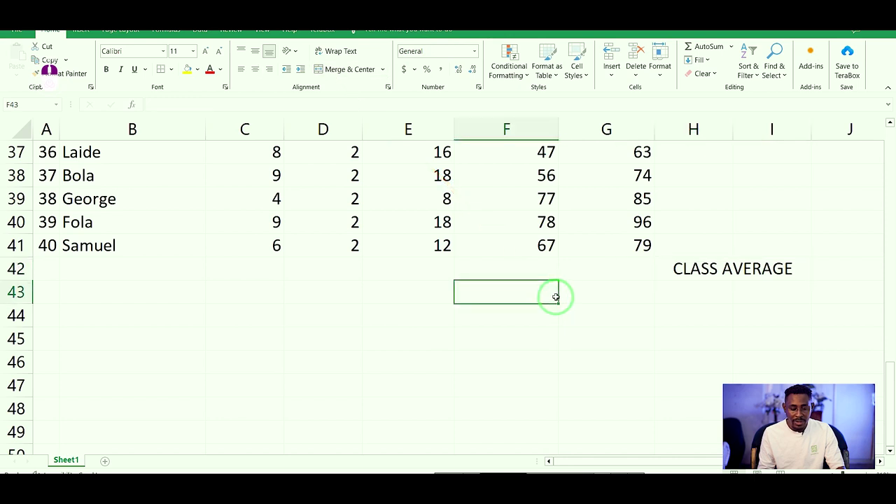
{"action": "key", "text": "ctrl+z"}
{"action": "left_click", "coordinate": [695, 310]}
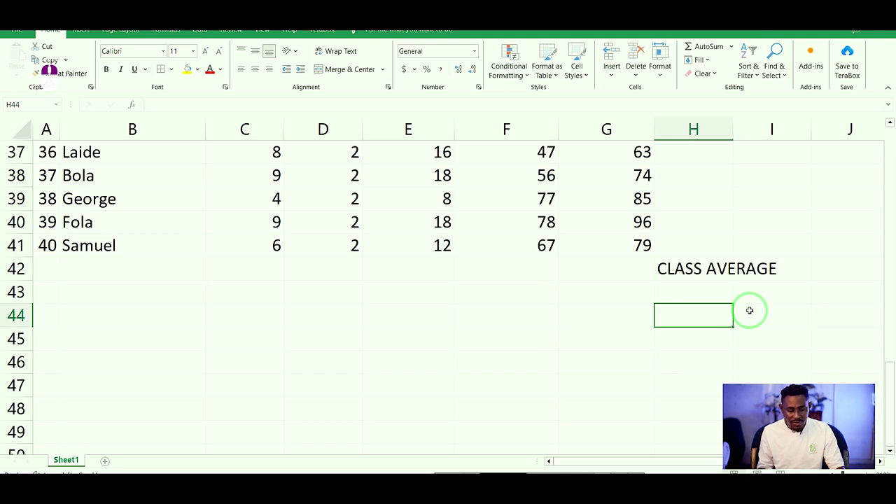
{"action": "key", "text": "ctrl+z"}
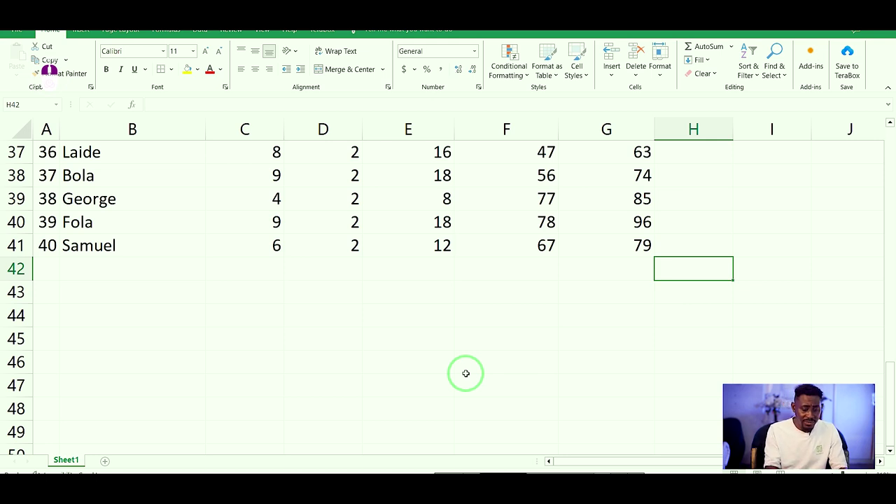
Step: Retype CLASS AVERAGE in H42 and autofit column H to it
{"action": "type", "text": "CLASS"}
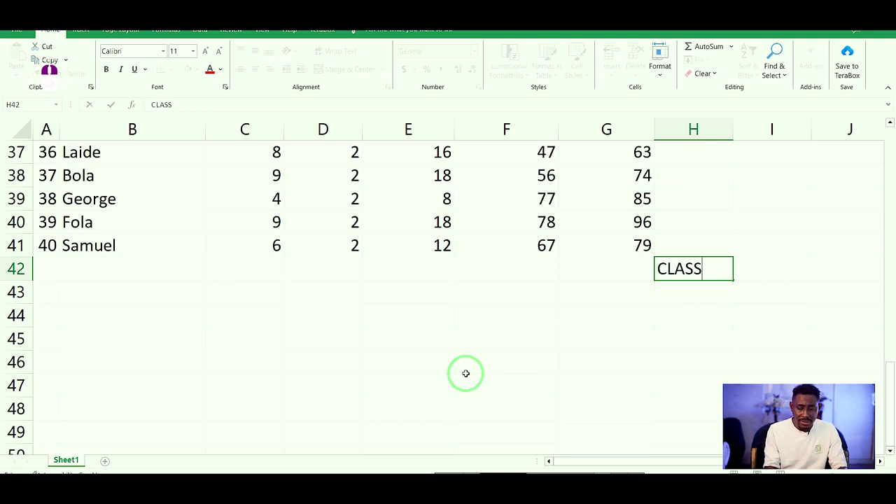
{"action": "type", "text": " AVERAGE"}
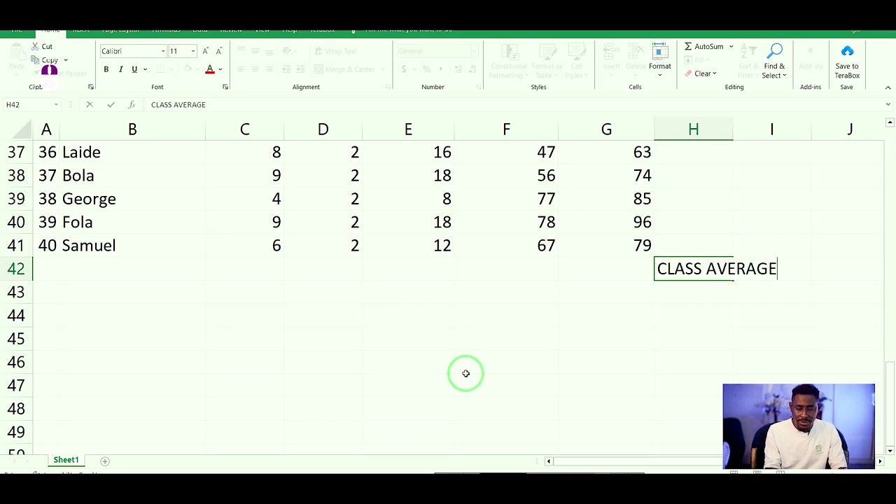
{"action": "left_click", "coordinate": [700, 361]}
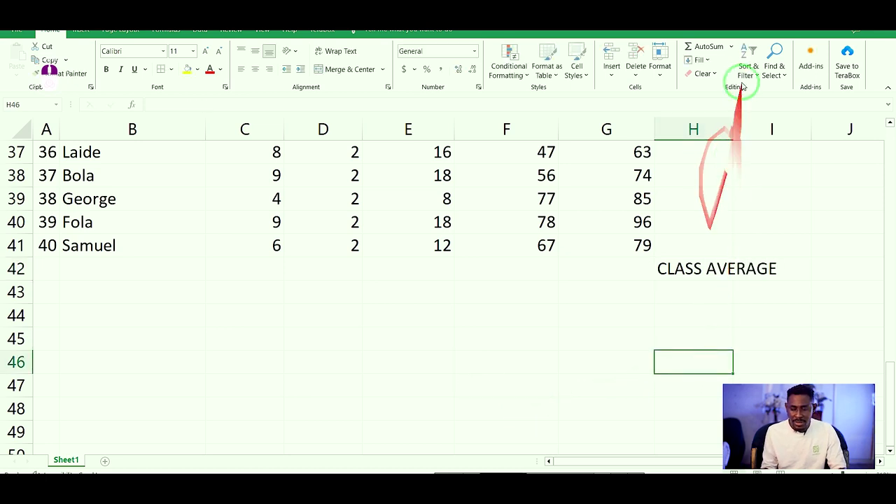
{"action": "left_click_drag", "start_coordinate": [732, 123], "coordinate": [733, 130]}
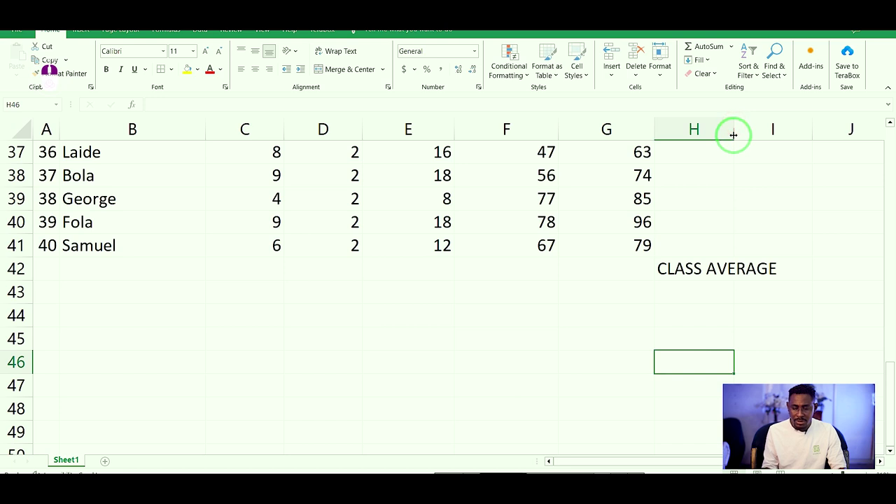
{"action": "double_click", "coordinate": [733, 132]}
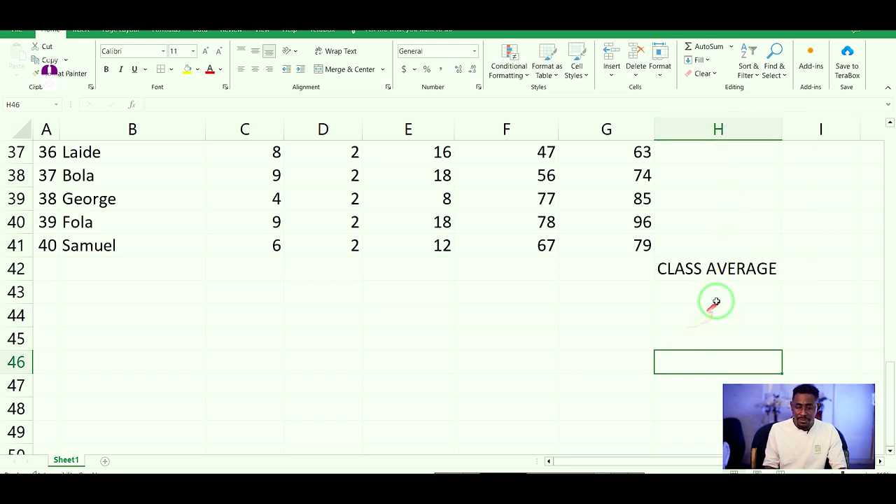
{"action": "left_click", "coordinate": [797, 269]}
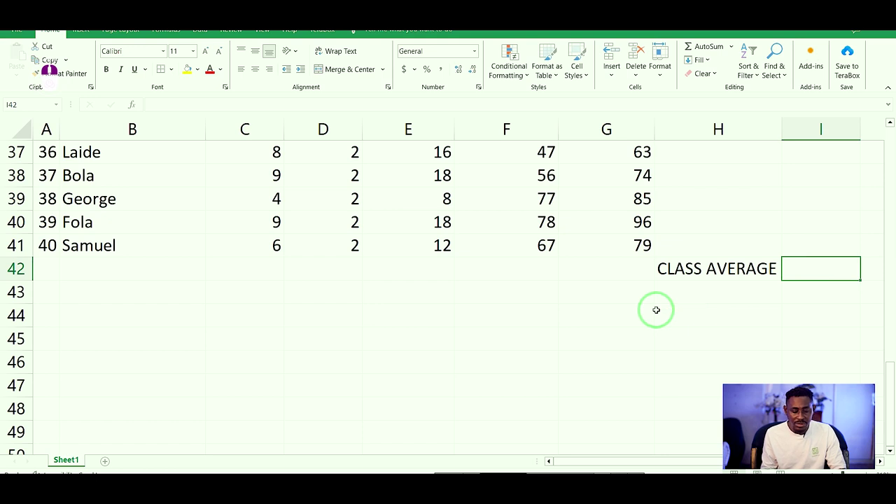
Step: Enter =AVERAGE(G2:G41) in I42 so it shows the 74.95 class average
{"action": "type", "text": "="}
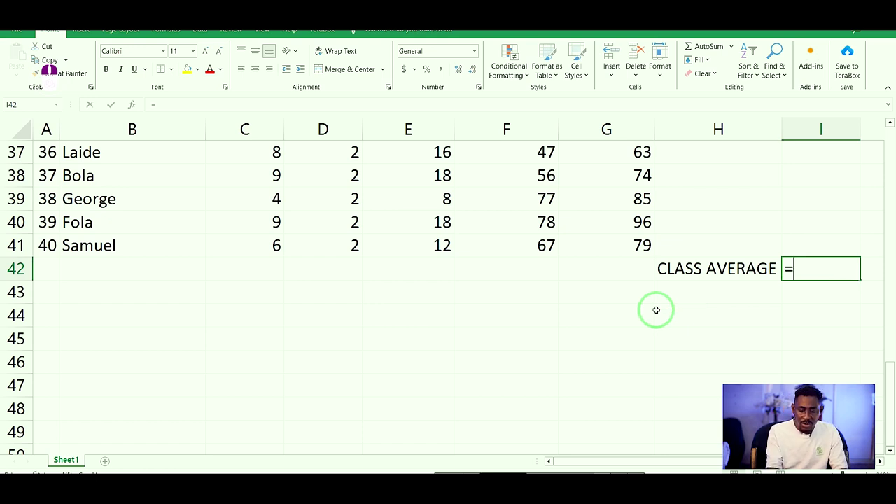
{"action": "type", "text": "AVERAGE"}
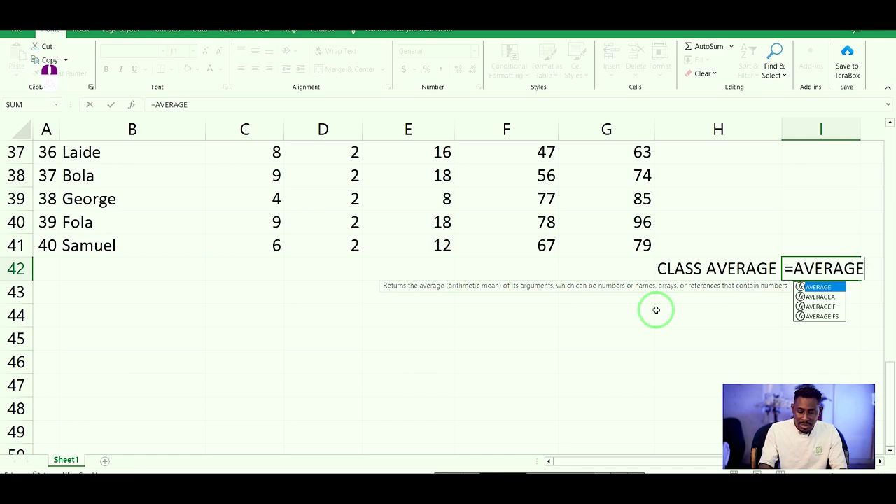
{"action": "type", "text": "("}
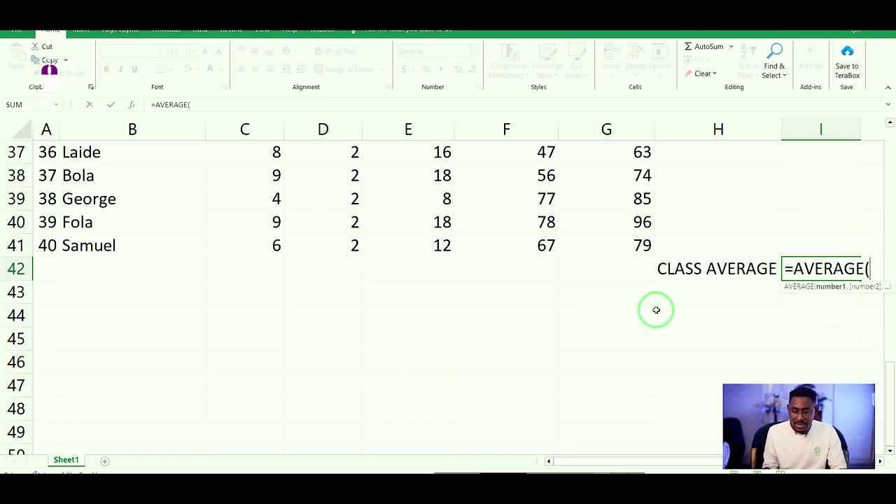
{"action": "scroll", "coordinate": [651, 308], "scroll_direction": "up", "scroll_amount": 12}
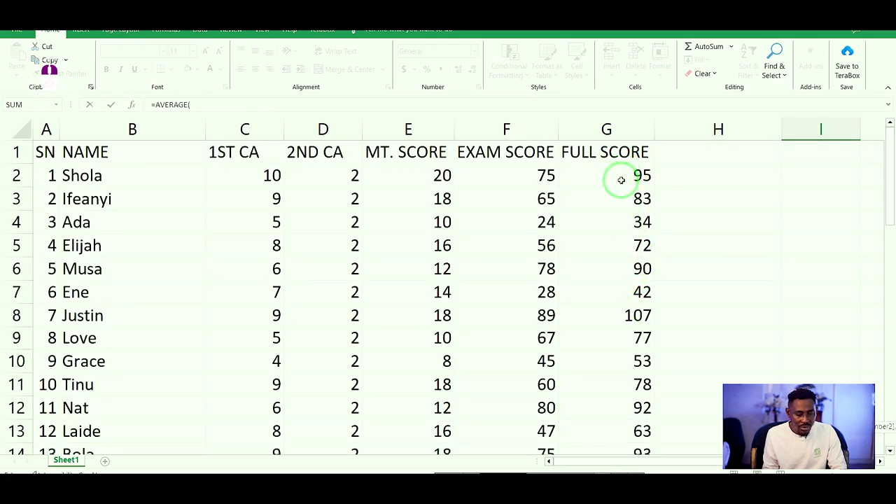
{"action": "scroll", "coordinate": [620, 181], "scroll_direction": "down", "scroll_amount": 11}
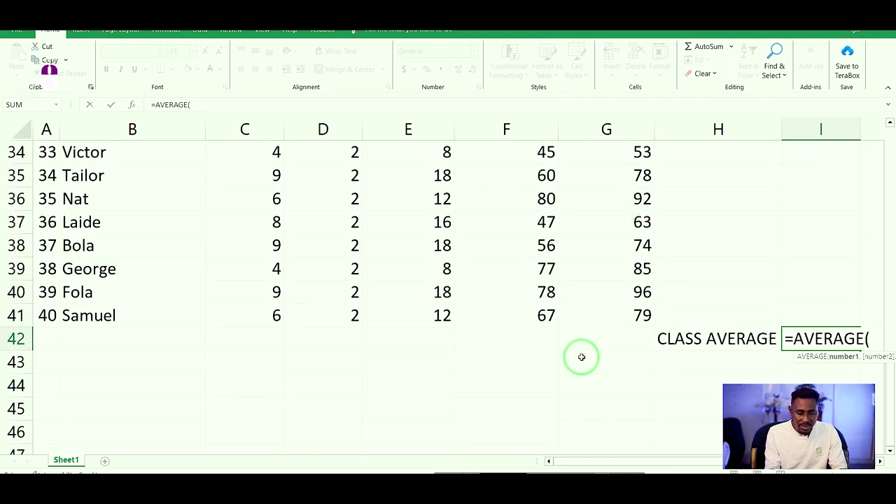
{"action": "type", "text": "G"}
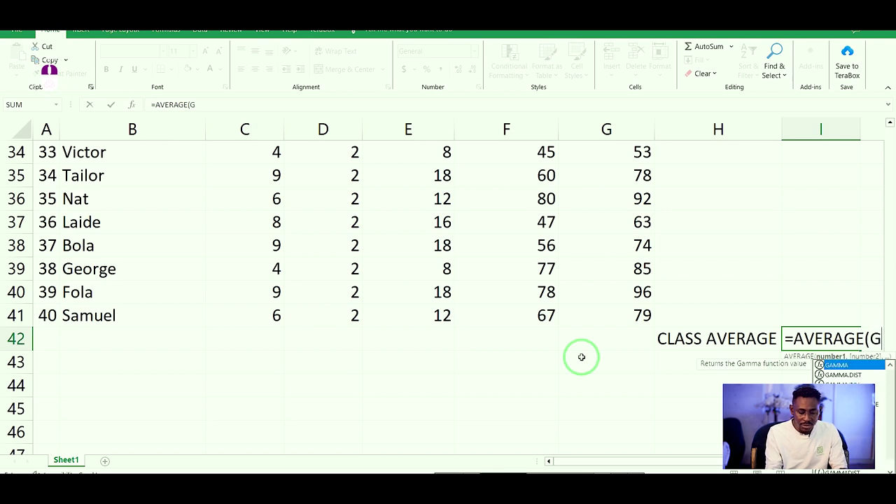
{"action": "type", "text": "2"}
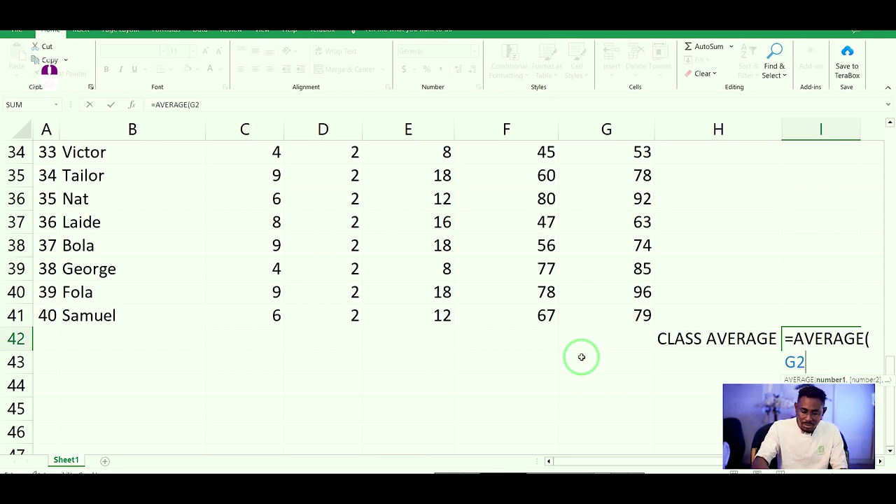
{"action": "type", "text": ":"}
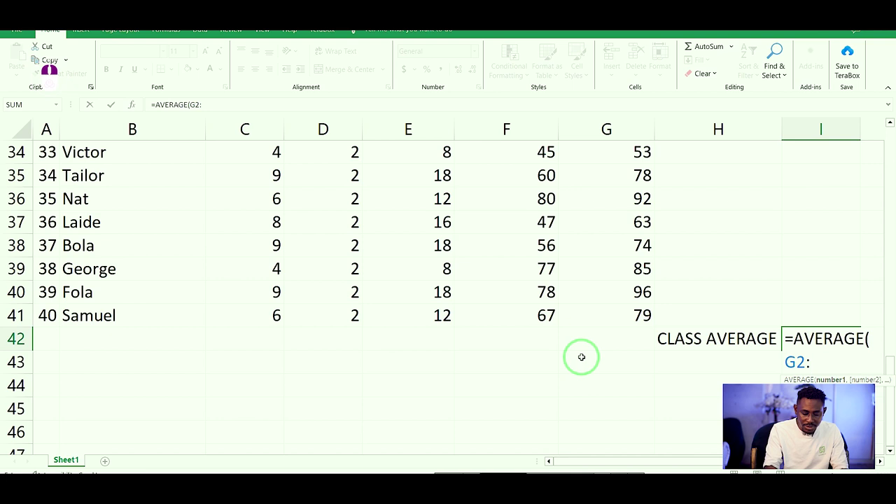
{"action": "type", "text": "G41"}
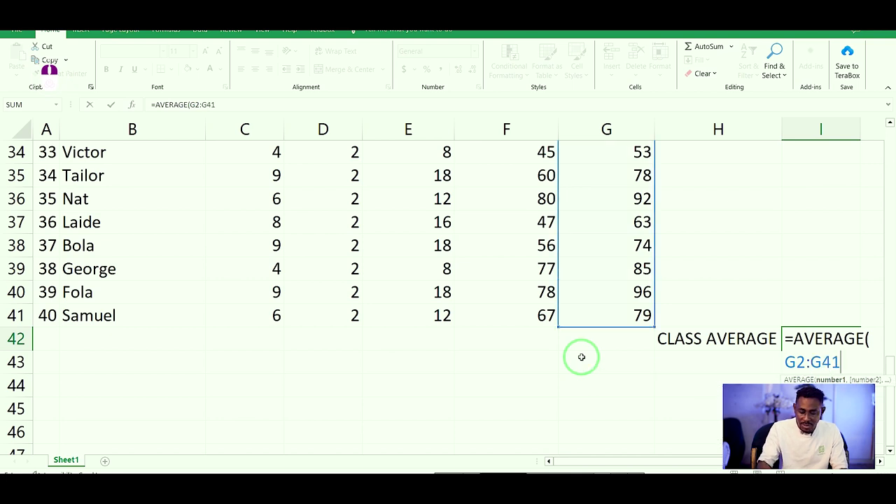
{"action": "type", "text": ")"}
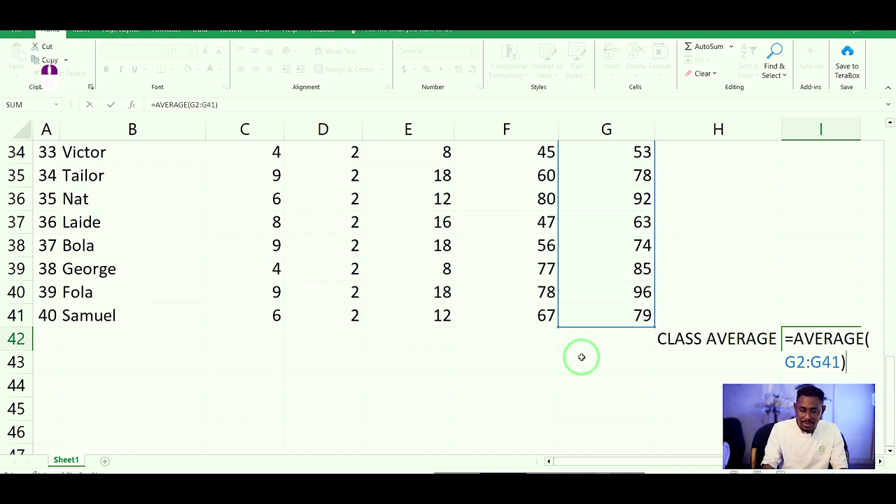
{"action": "key", "text": "Return"}
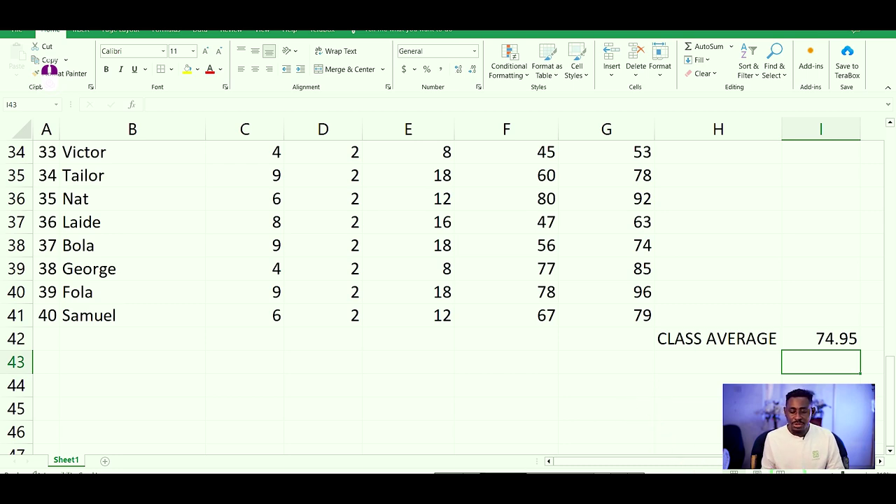
Step: Zoom out until all 40 student rows and the CLASS AVERAGE are visible
{"action": "scroll", "coordinate": [448, 286], "scroll_direction": "down", "scroll_amount": 5}
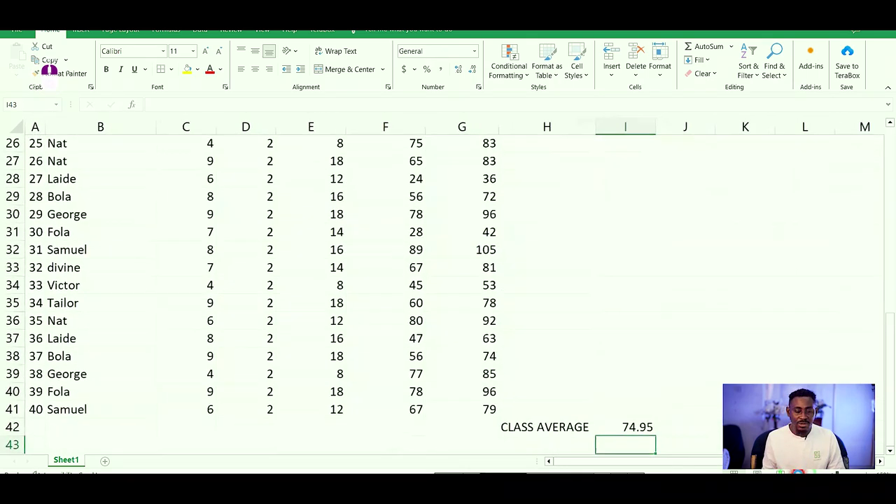
{"action": "scroll", "coordinate": [448, 287], "scroll_direction": "down", "scroll_amount": 5}
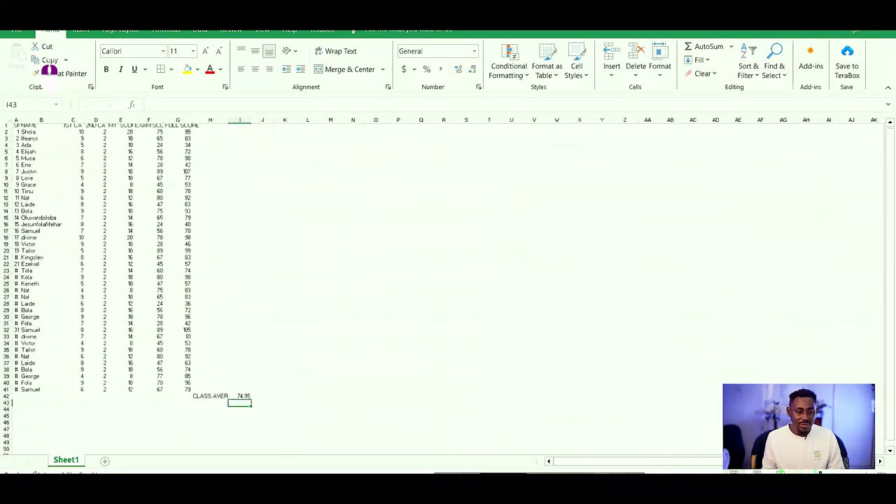